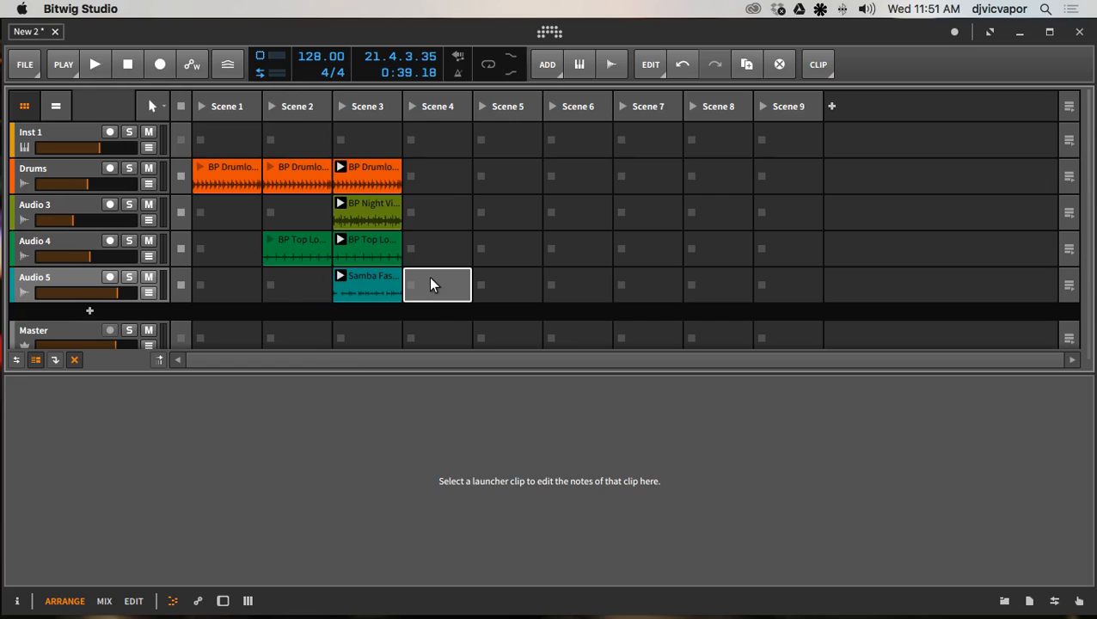
- Open the sample browser for the Audio 5 slot in Scene 4 and filter to Prime Loops Deeper's "Toneworxx - Pure House Vocals" folder
{"action": "double_click", "coordinate": [432, 284]}
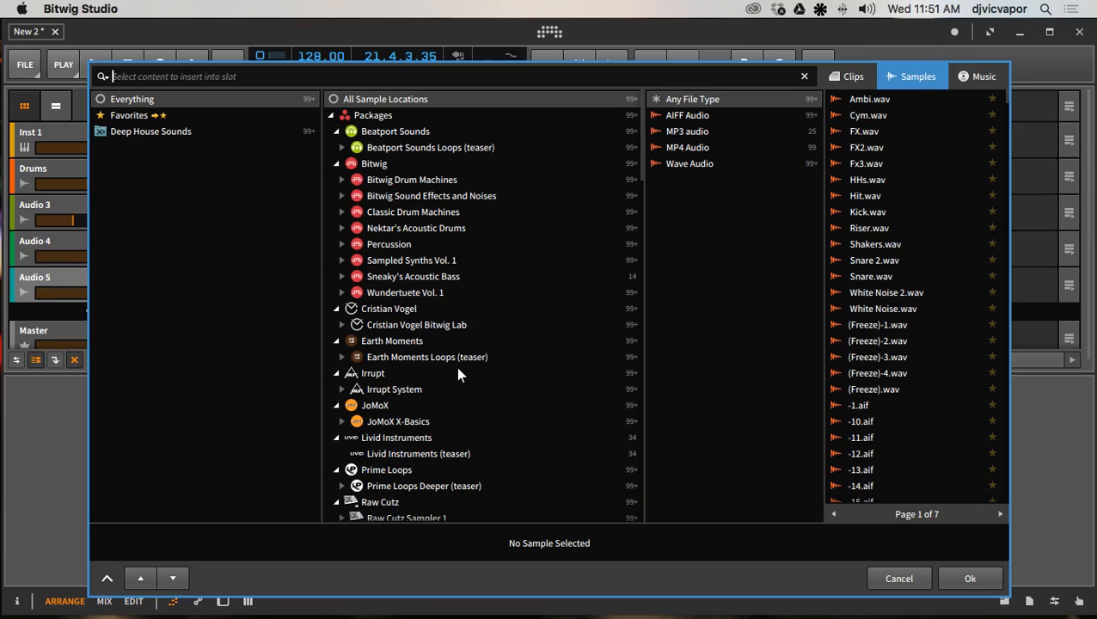
{"action": "scroll", "coordinate": [457, 373], "scroll_direction": "down", "scroll_amount": 3}
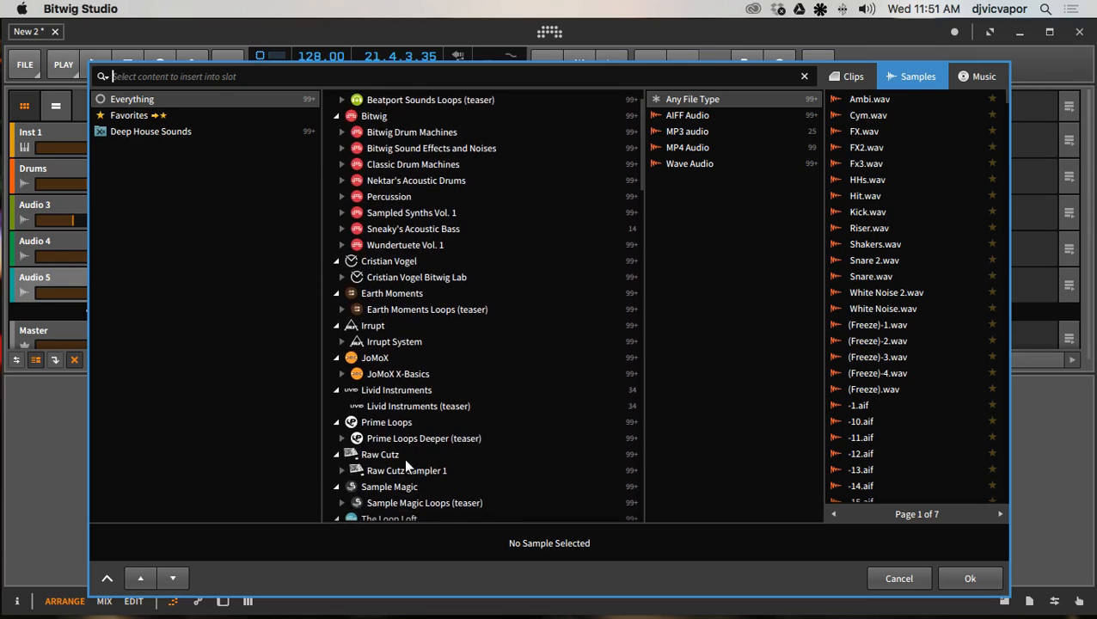
{"action": "left_click", "coordinate": [341, 438]}
{"action": "scroll", "coordinate": [454, 381], "scroll_direction": "down", "scroll_amount": 3}
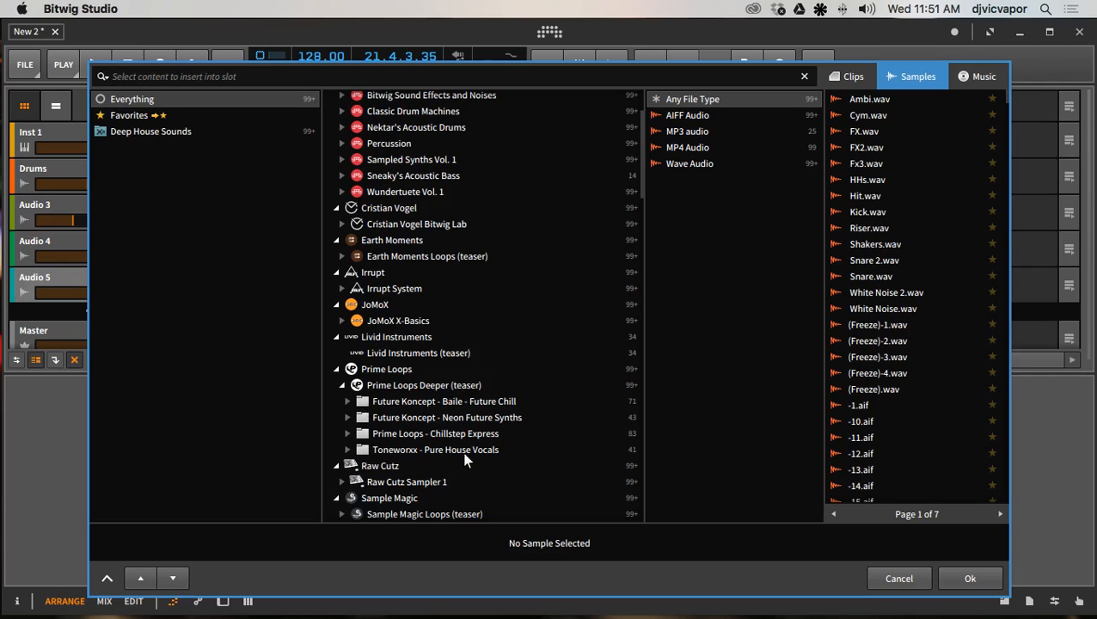
{"action": "left_click", "coordinate": [365, 450]}
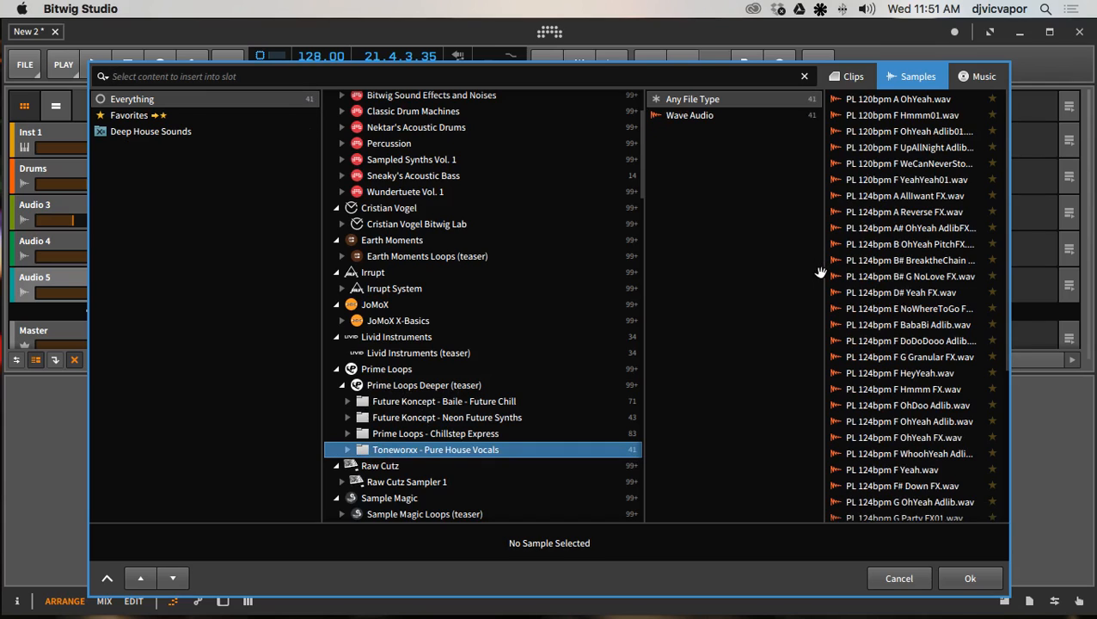
- Preview several of the vocal samples and insert "PL 124bpm A AlliWant FX.wav" into the slot
{"action": "left_click", "coordinate": [981, 100]}
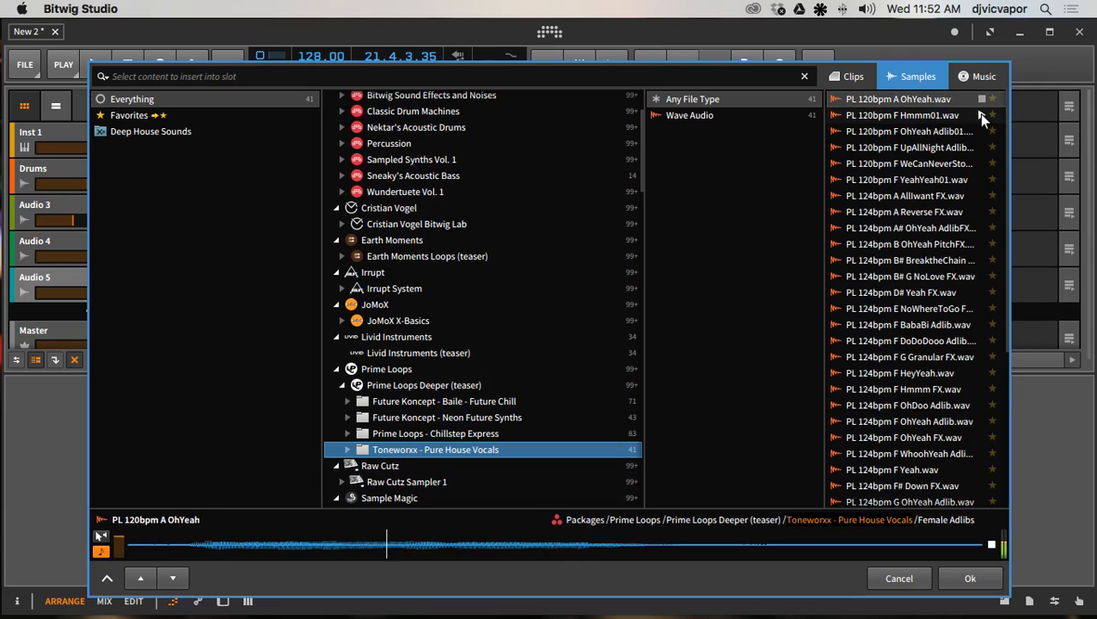
{"action": "left_click", "coordinate": [980, 115]}
{"action": "left_click", "coordinate": [982, 131]}
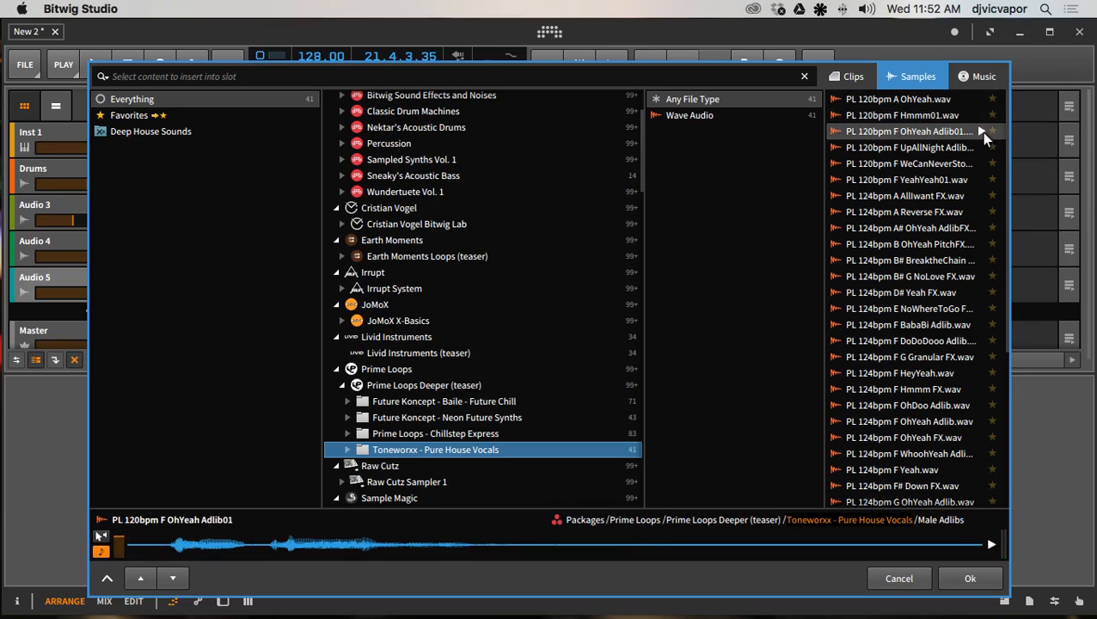
{"action": "left_click", "coordinate": [980, 164]}
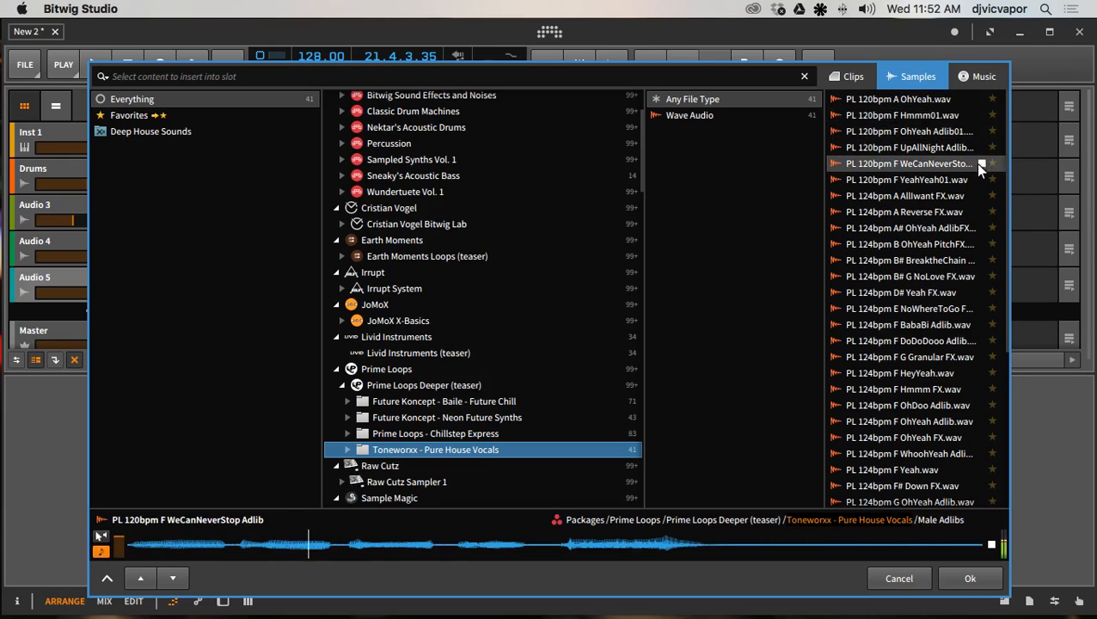
{"action": "left_click", "coordinate": [980, 197]}
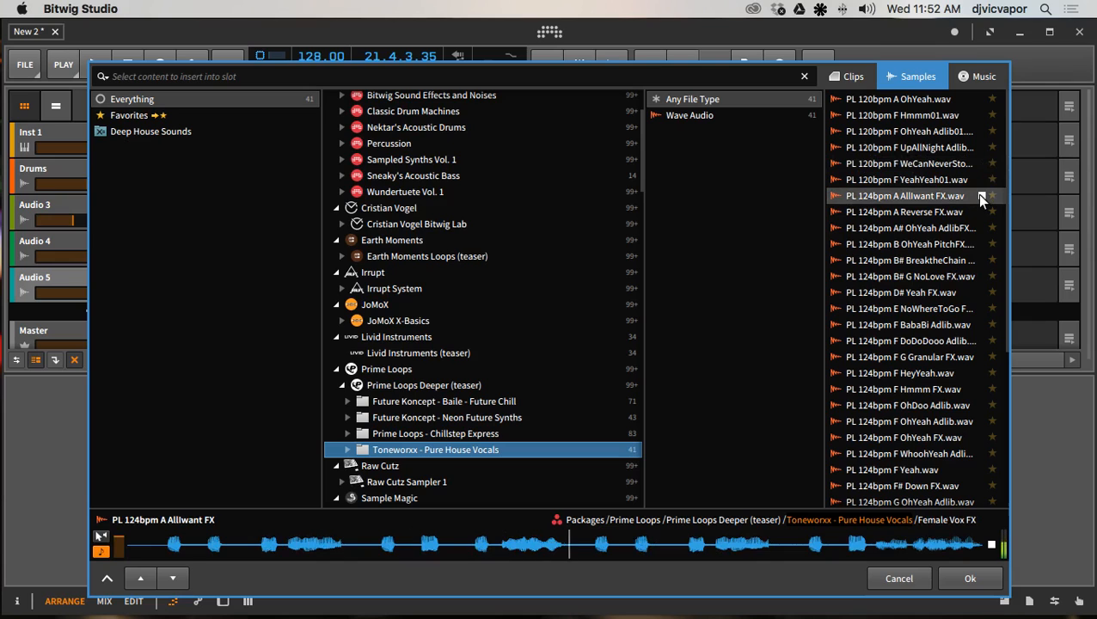
{"action": "left_click", "coordinate": [969, 579]}
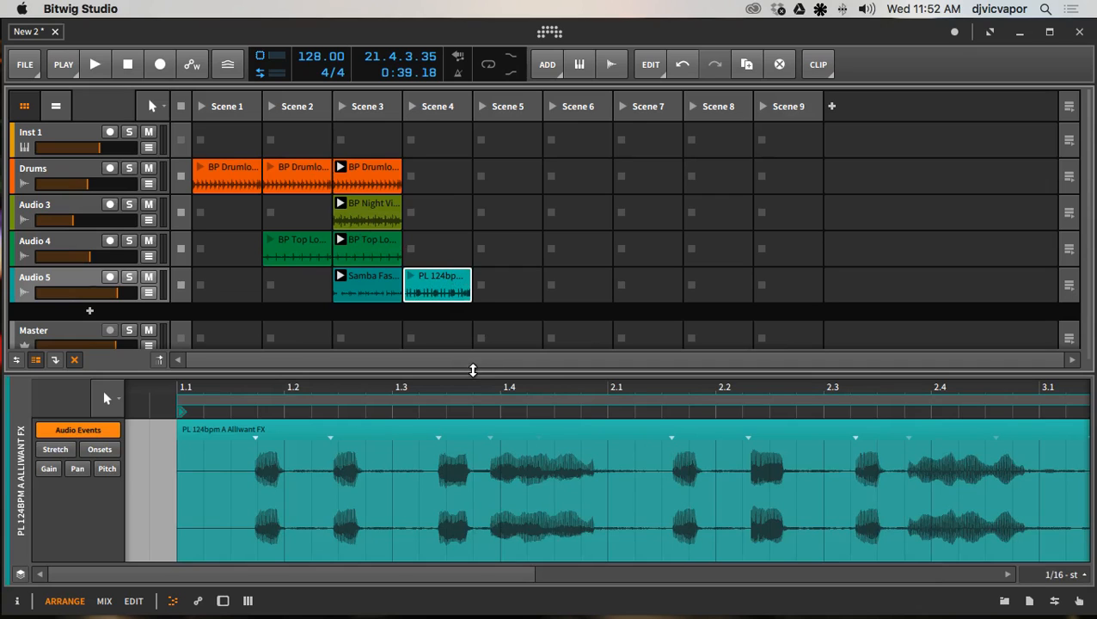
- Add a new audio track below Audio 5 and move the vocal clip into its Scene 4 slot
{"action": "left_click_drag", "start_coordinate": [472, 370], "coordinate": [453, 563]}
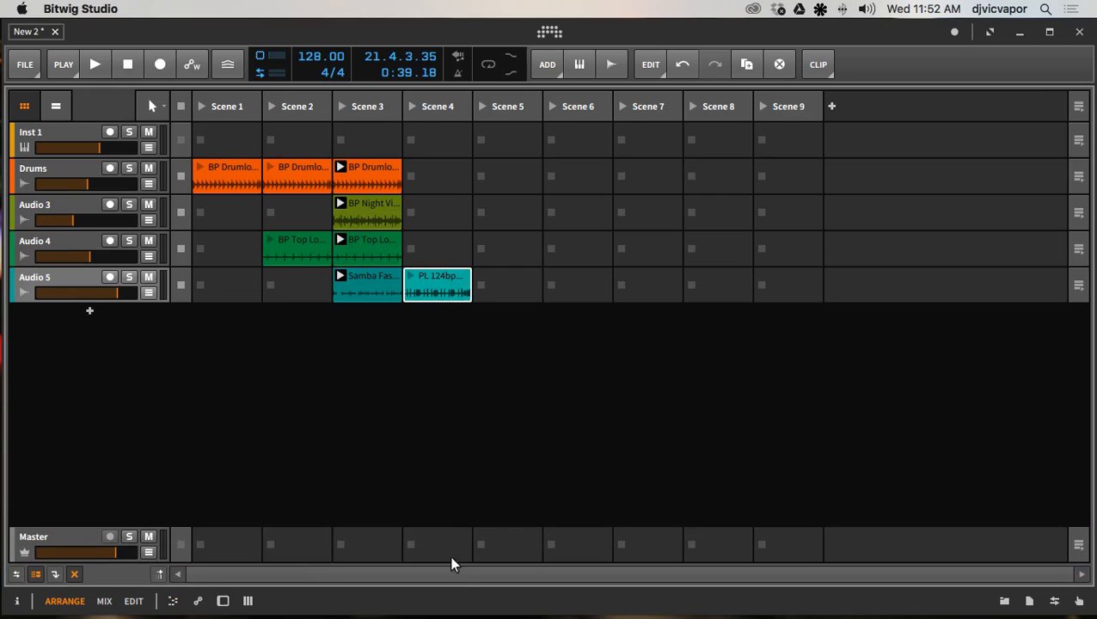
{"action": "right_click", "coordinate": [308, 346]}
{"action": "left_click", "coordinate": [342, 347]}
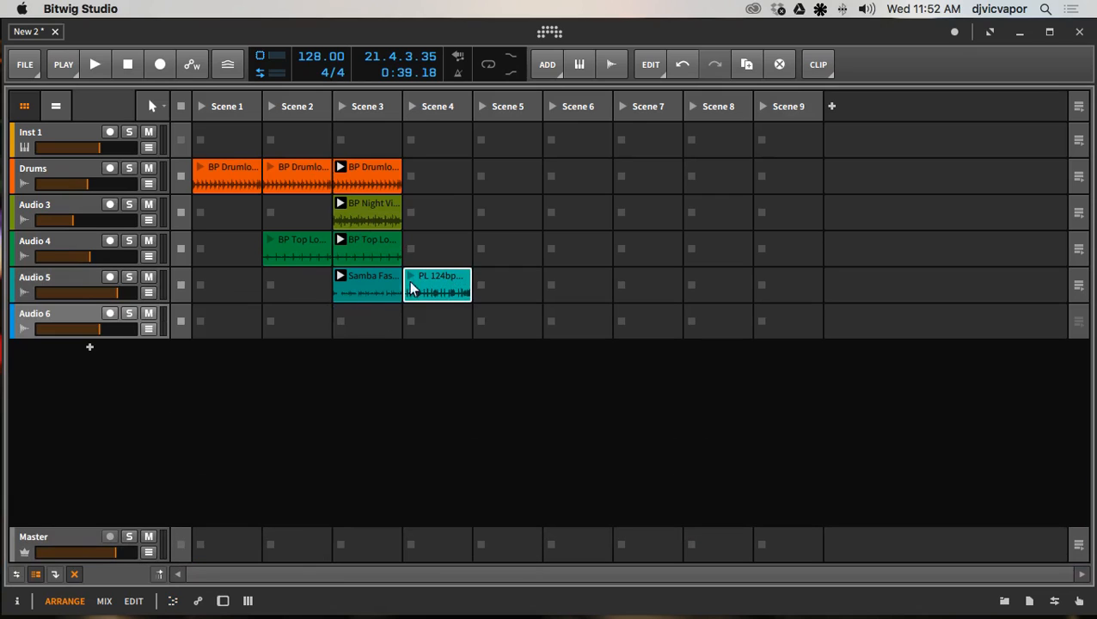
{"action": "left_click_drag", "start_coordinate": [428, 291], "coordinate": [428, 313]}
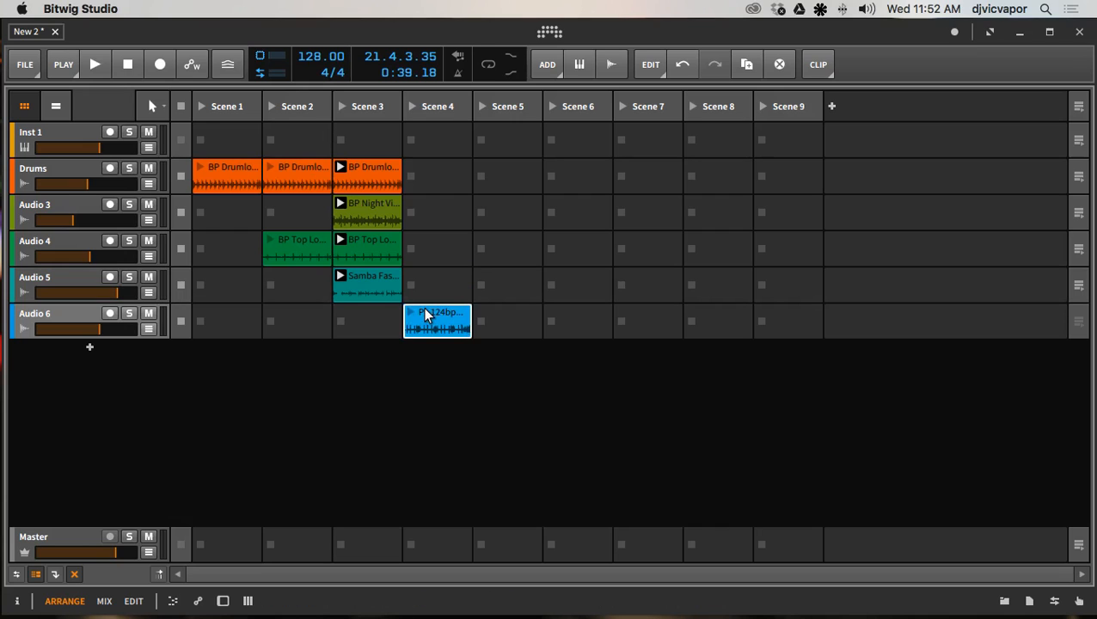
- Duplicate Scene 3 and move the vocal clip into the duplicate's Audio 6 slot
{"action": "left_click", "coordinate": [379, 113]}
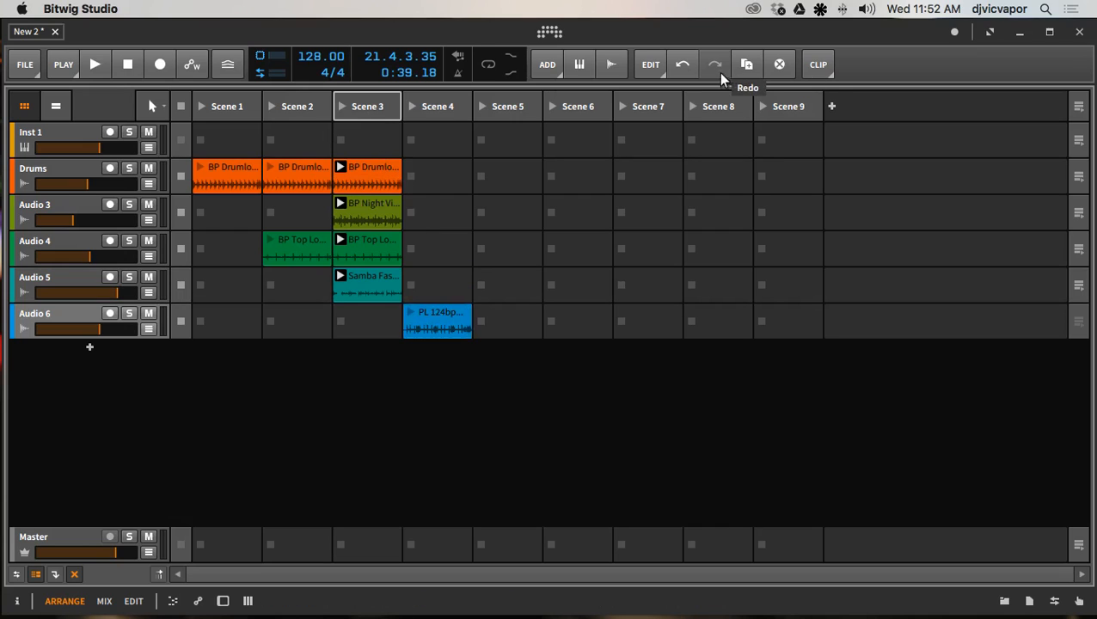
{"action": "left_click", "coordinate": [747, 65]}
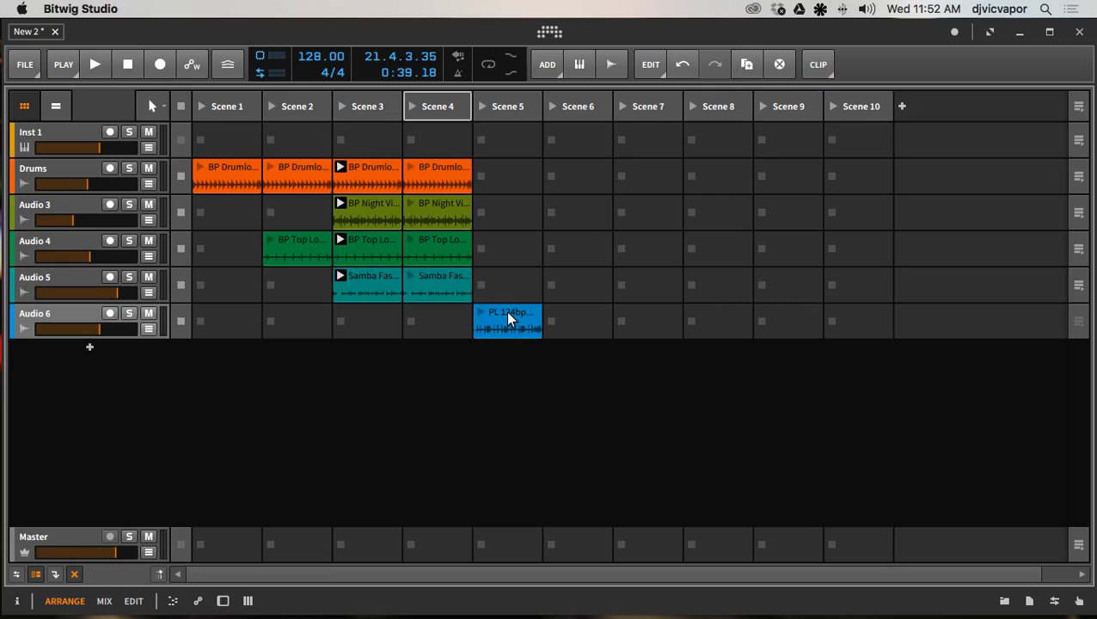
{"action": "left_click_drag", "start_coordinate": [509, 316], "coordinate": [434, 327]}
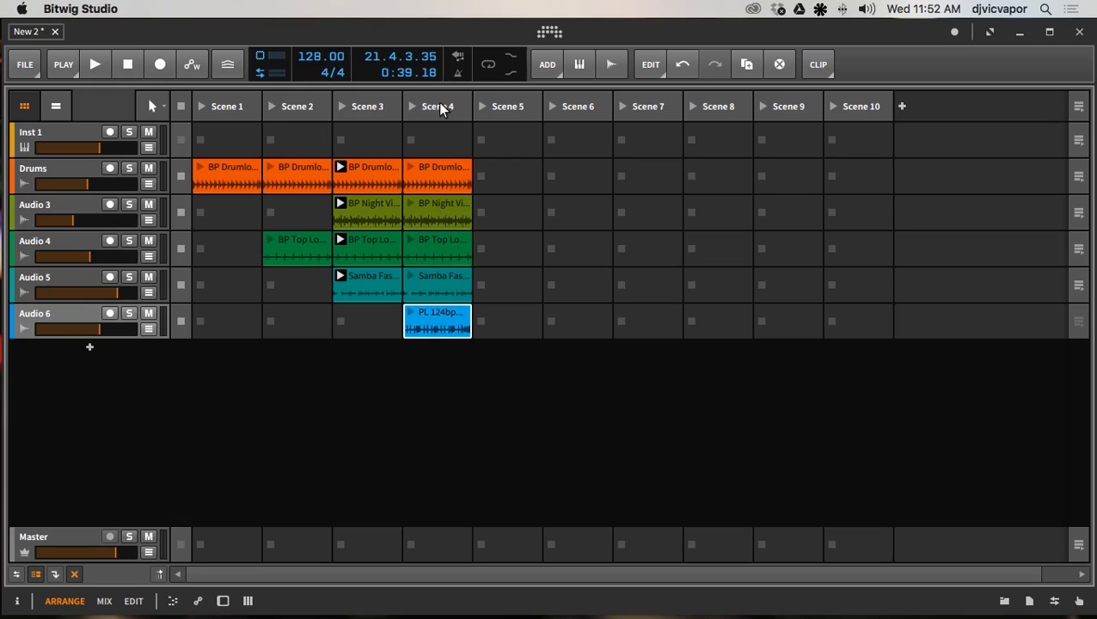
- Open the vocal clip in the full Edit view and select its audio event
{"action": "double_click", "coordinate": [438, 317]}
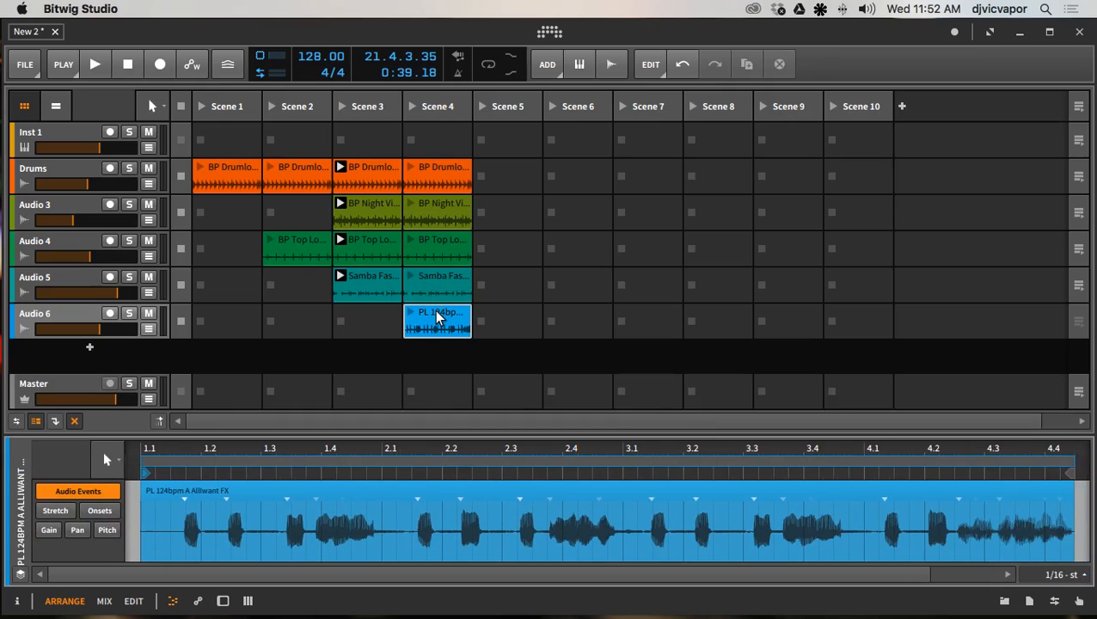
{"action": "left_click", "coordinate": [135, 601]}
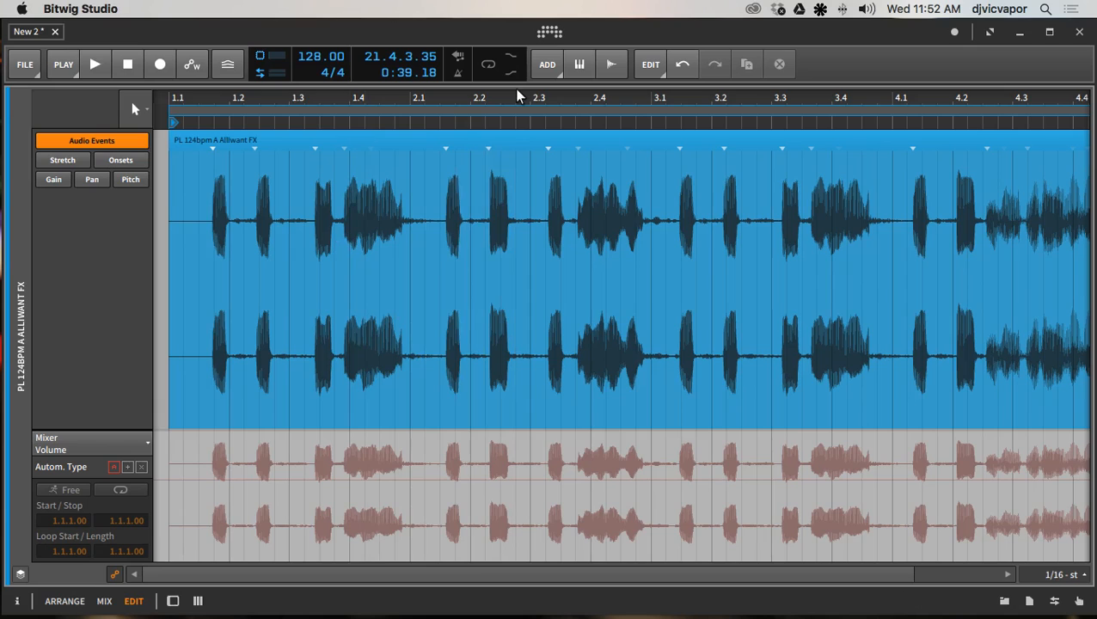
{"action": "left_click", "coordinate": [509, 139]}
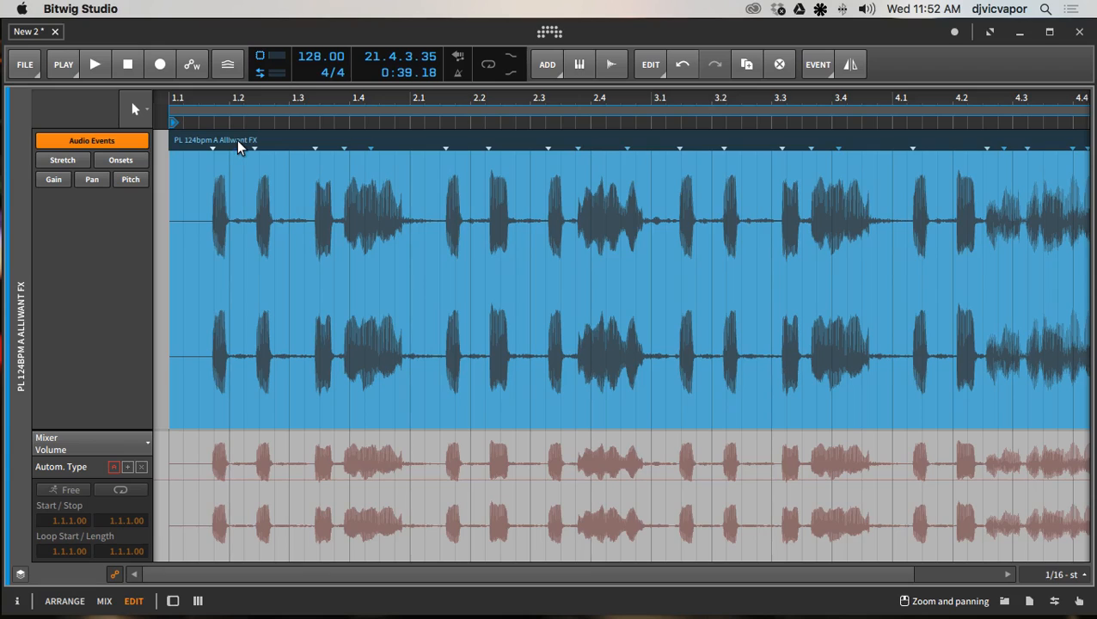
- Switch the audio editor to Stretch mode and try the stretch handles at the vocal event's start and end
{"action": "left_click", "coordinate": [62, 161]}
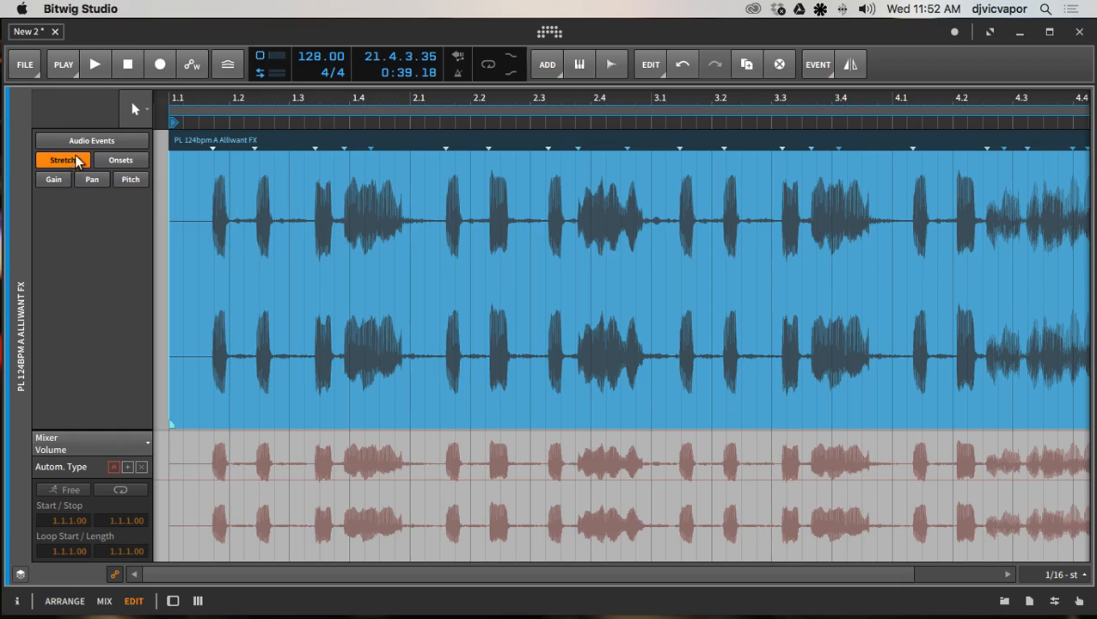
{"action": "left_click", "coordinate": [83, 140]}
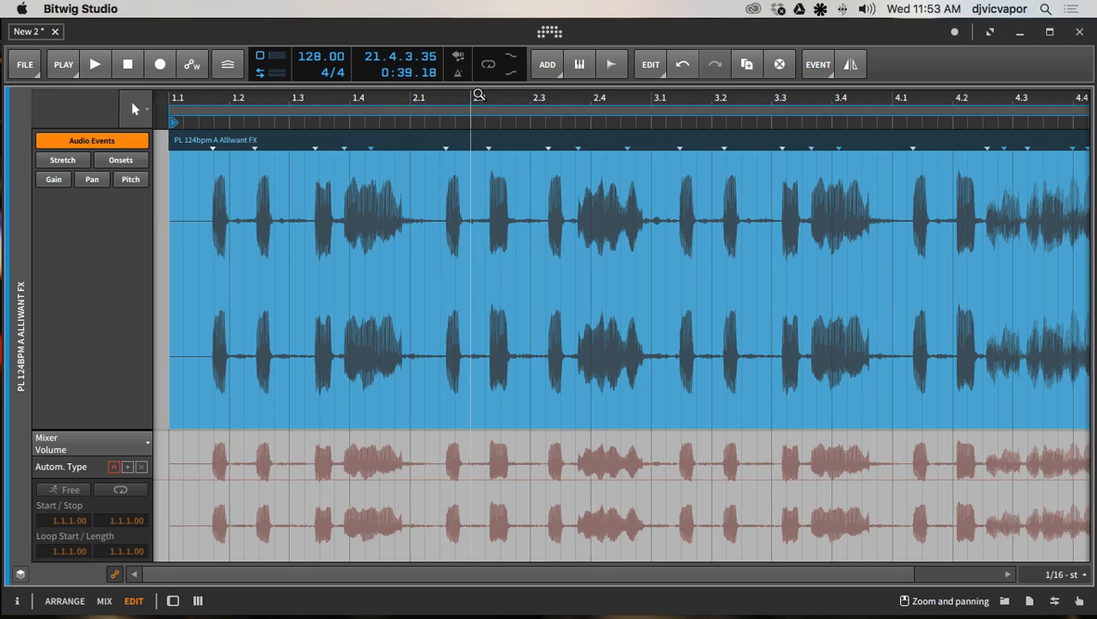
{"action": "left_click_drag", "start_coordinate": [477, 96], "coordinate": [462, 123]}
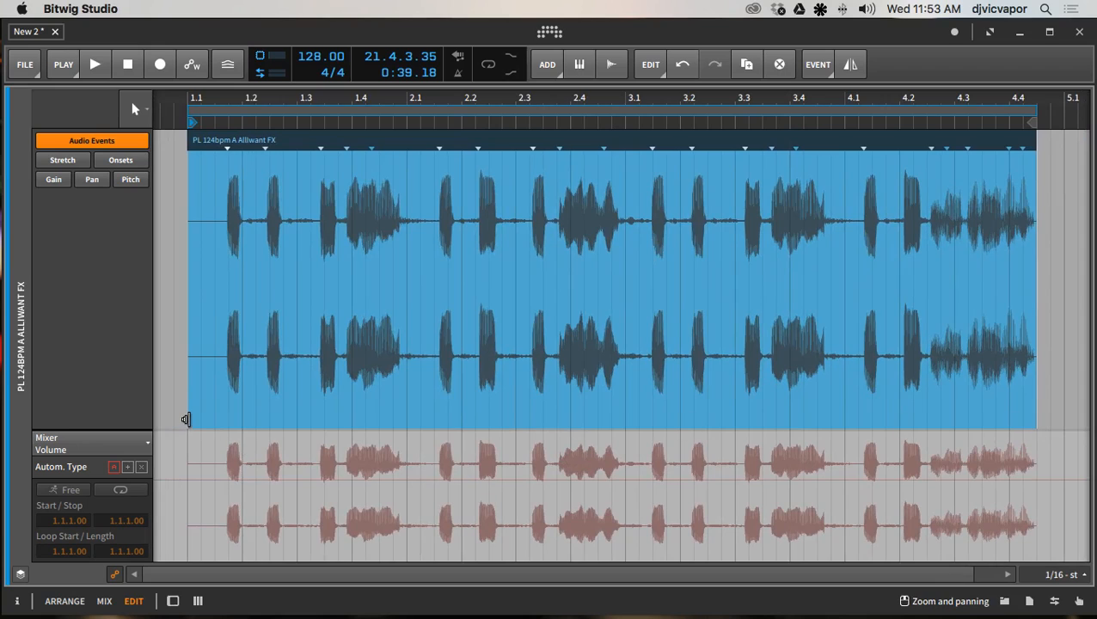
{"action": "left_click", "coordinate": [61, 161]}
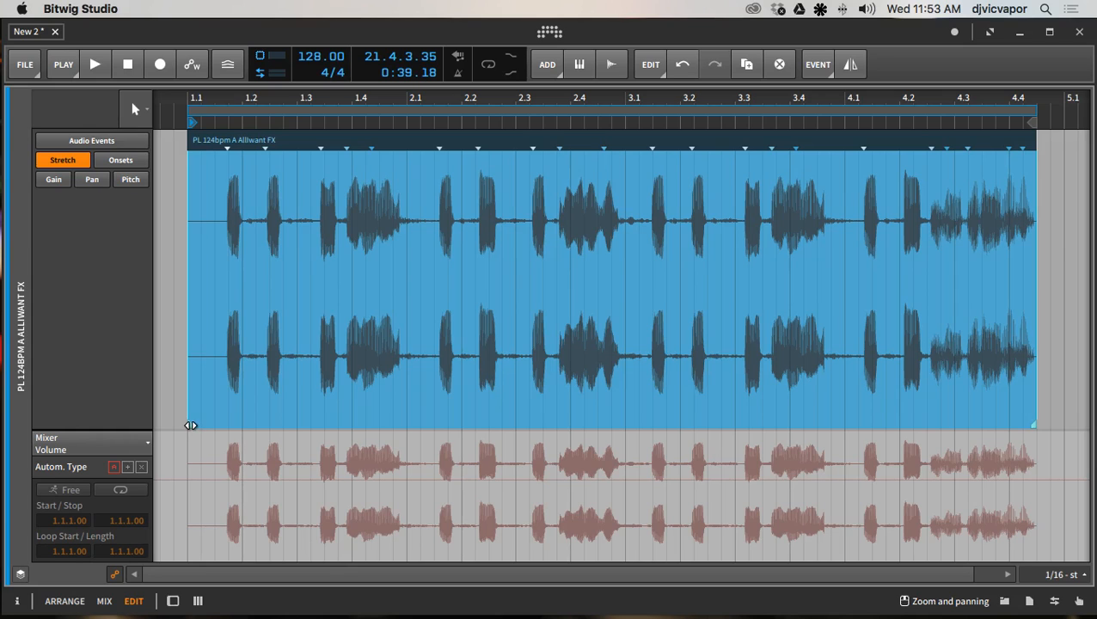
{"action": "mouse_move", "coordinate": [191, 426]}
{"action": "left_mouse_down"}
{"action": "mouse_move", "coordinate": [216, 424]}
{"action": "mouse_move", "coordinate": [164, 431]}
{"action": "mouse_move", "coordinate": [189, 429]}
{"action": "left_mouse_up"}
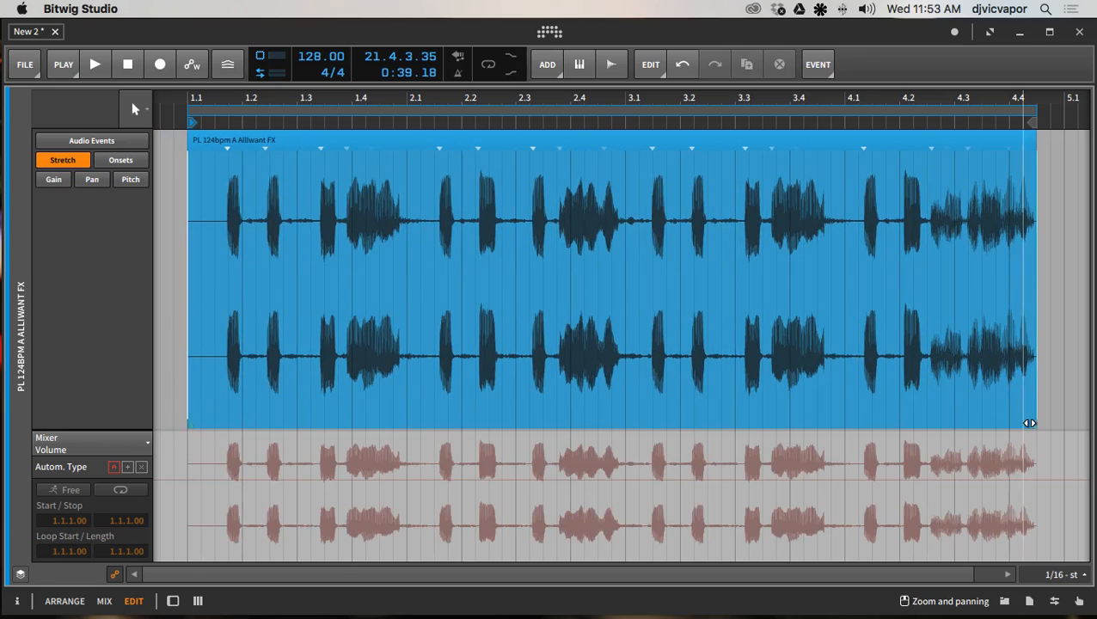
{"action": "mouse_move", "coordinate": [1032, 423]}
{"action": "left_mouse_down"}
{"action": "mouse_move", "coordinate": [1077, 419]}
{"action": "mouse_move", "coordinate": [1008, 423]}
{"action": "mouse_move", "coordinate": [1030, 424]}
{"action": "left_mouse_up"}
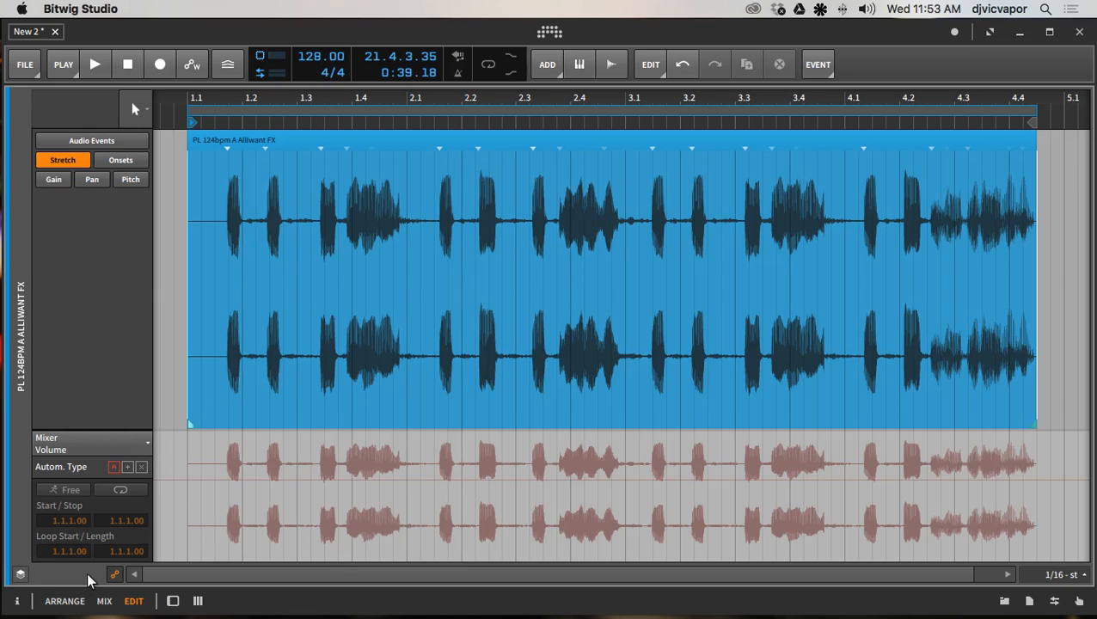
- Examine the Mix view with its scene area enlarged, and return to the Arrange view
{"action": "left_click", "coordinate": [105, 601]}
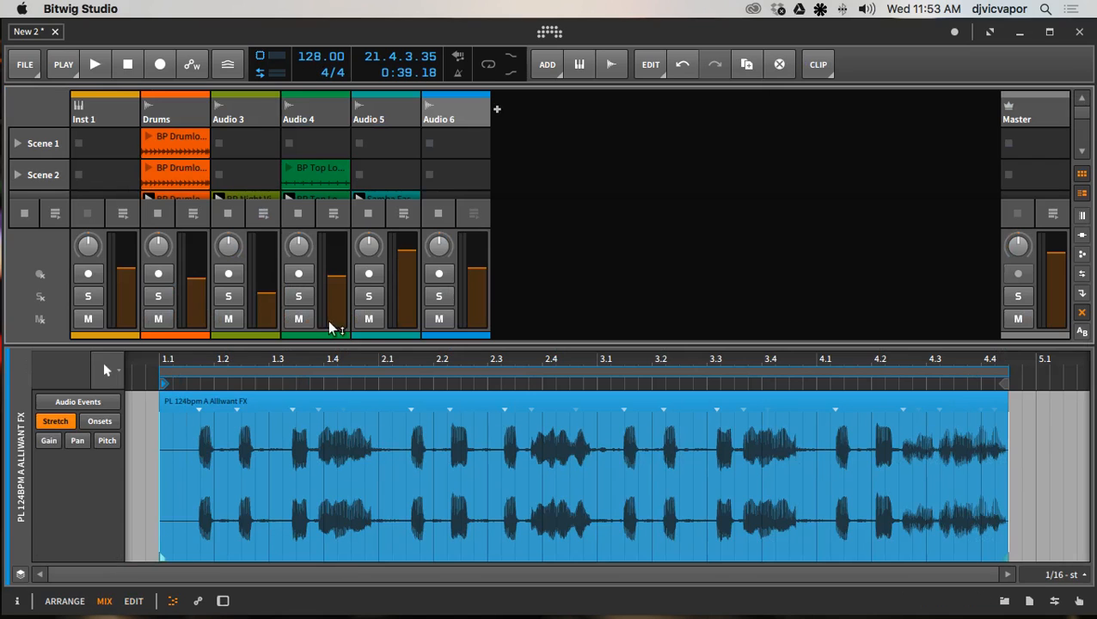
{"action": "left_click_drag", "start_coordinate": [341, 345], "coordinate": [327, 445]}
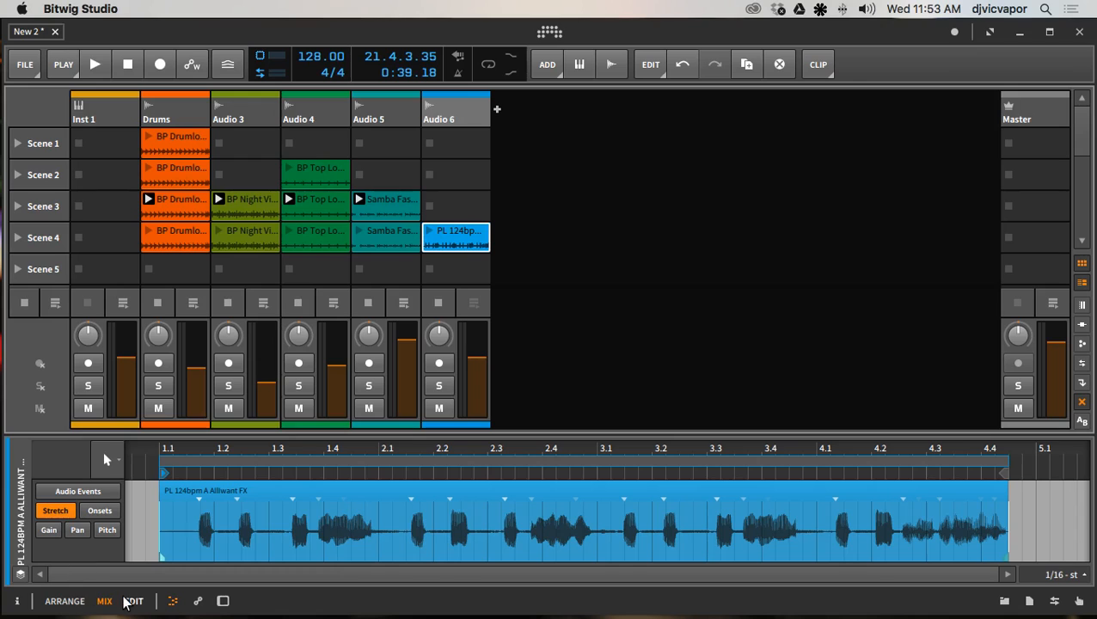
{"action": "left_click", "coordinate": [64, 601]}
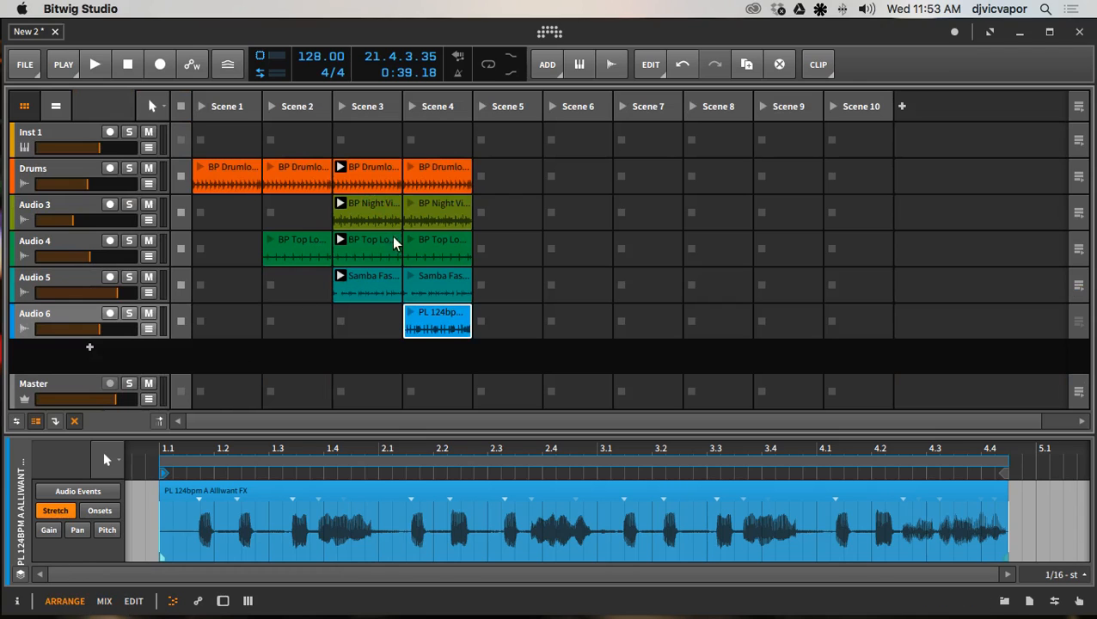
- Audition Scene 4 with the added vocal clip and solo the Audio 6 track
{"action": "left_click", "coordinate": [412, 107]}
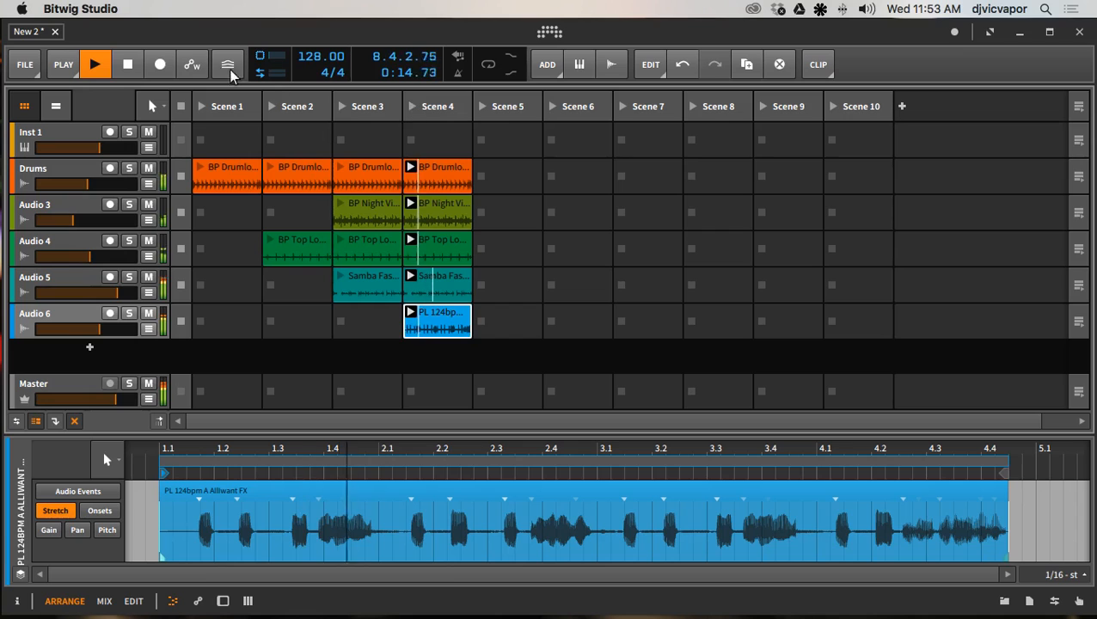
{"action": "left_click", "coordinate": [129, 67]}
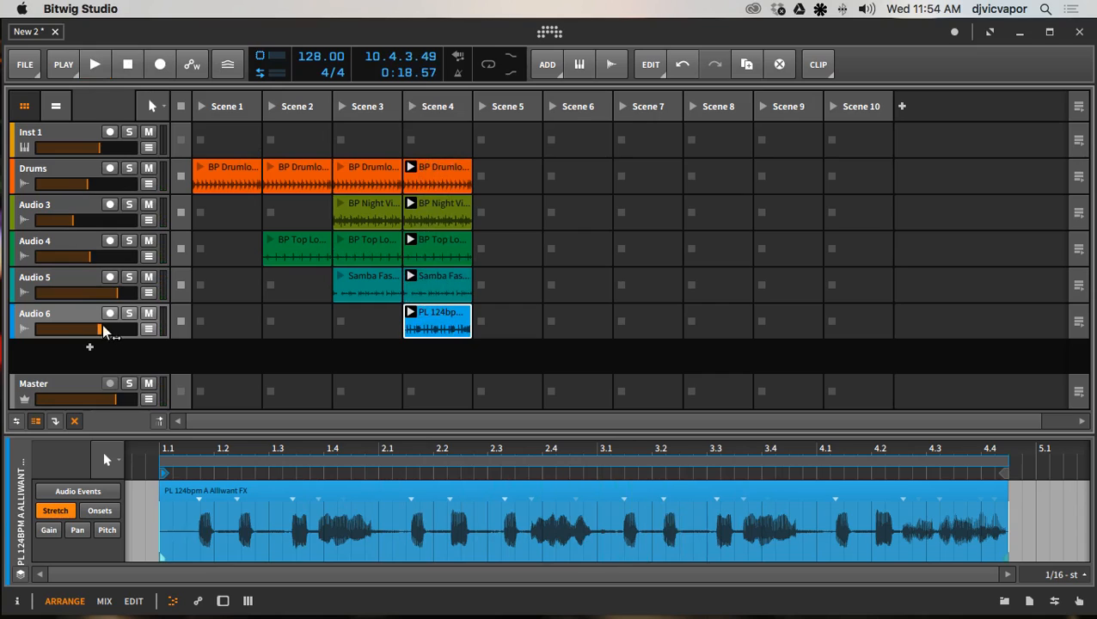
{"action": "left_click", "coordinate": [129, 313]}
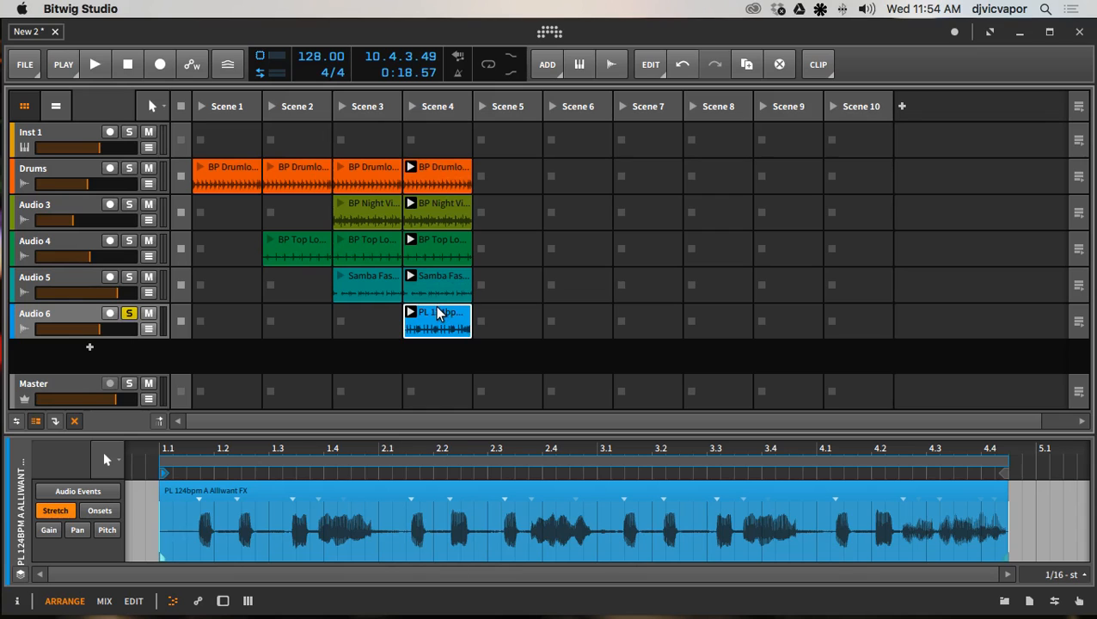
- Reopen the vocal clip in the Edit view, show the inspector with its audio event properties, and return to the Arrange view
{"action": "double_click", "coordinate": [440, 316]}
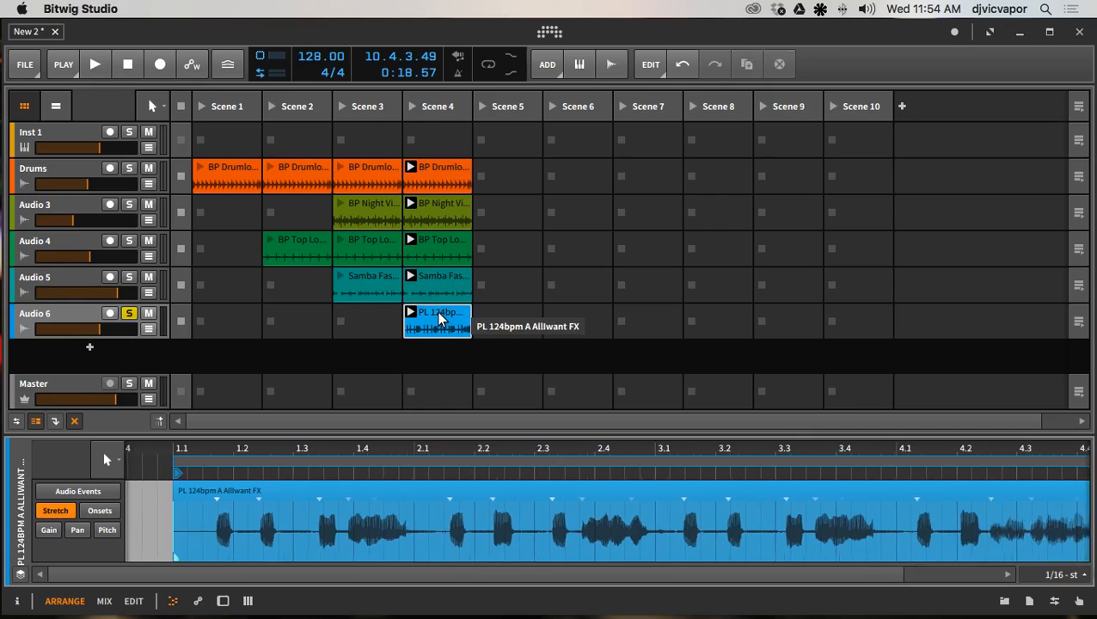
{"action": "left_click_drag", "start_coordinate": [417, 431], "coordinate": [419, 310]}
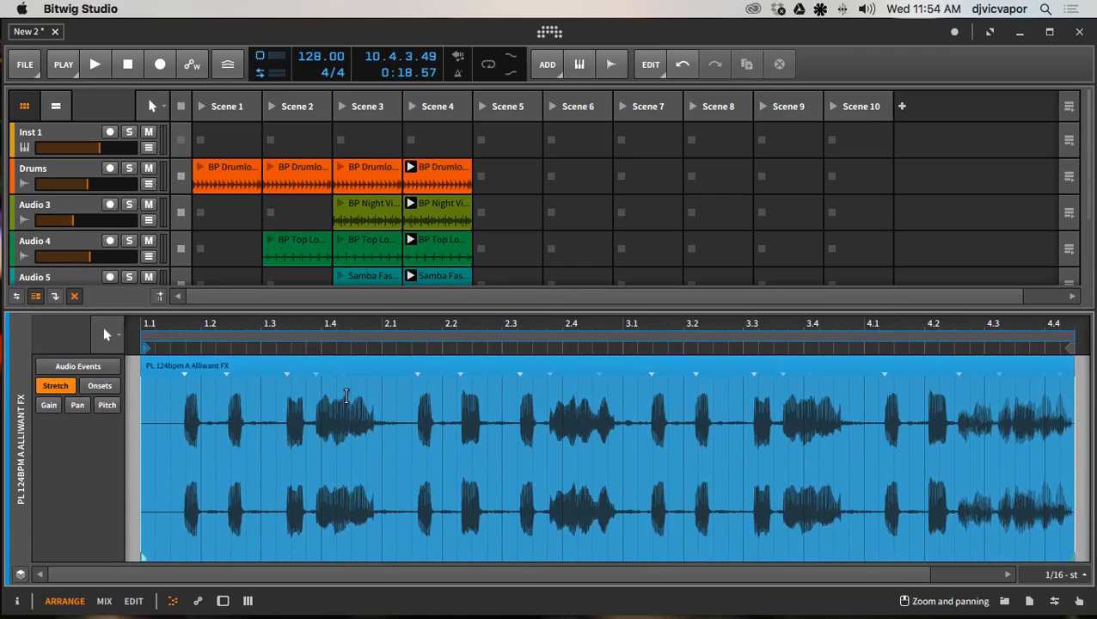
{"action": "left_click", "coordinate": [133, 602]}
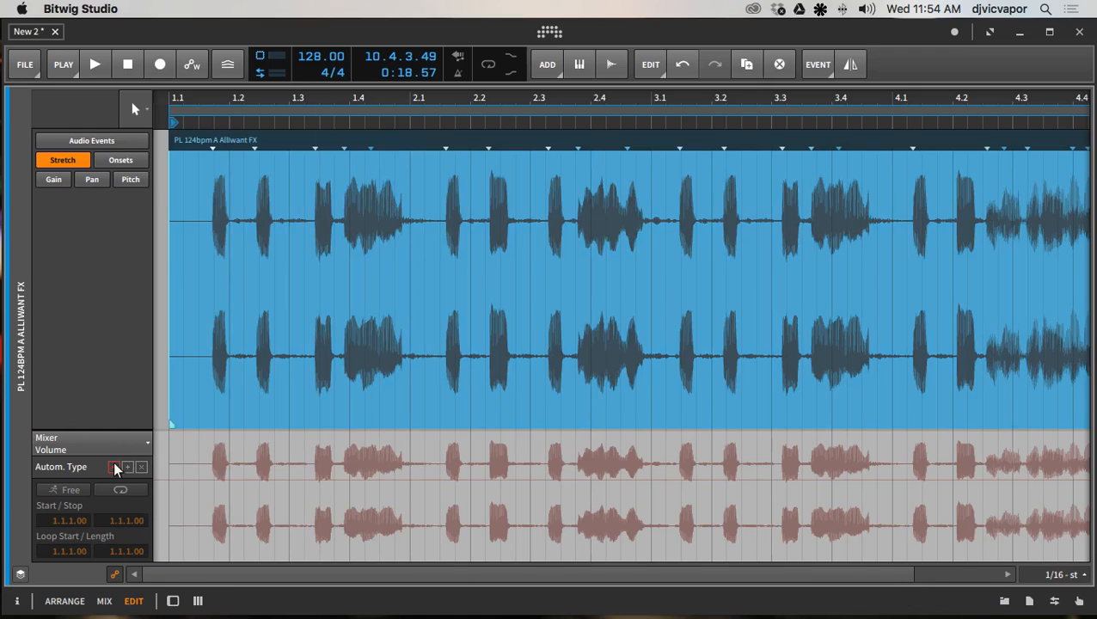
{"action": "left_click", "coordinate": [16, 601]}
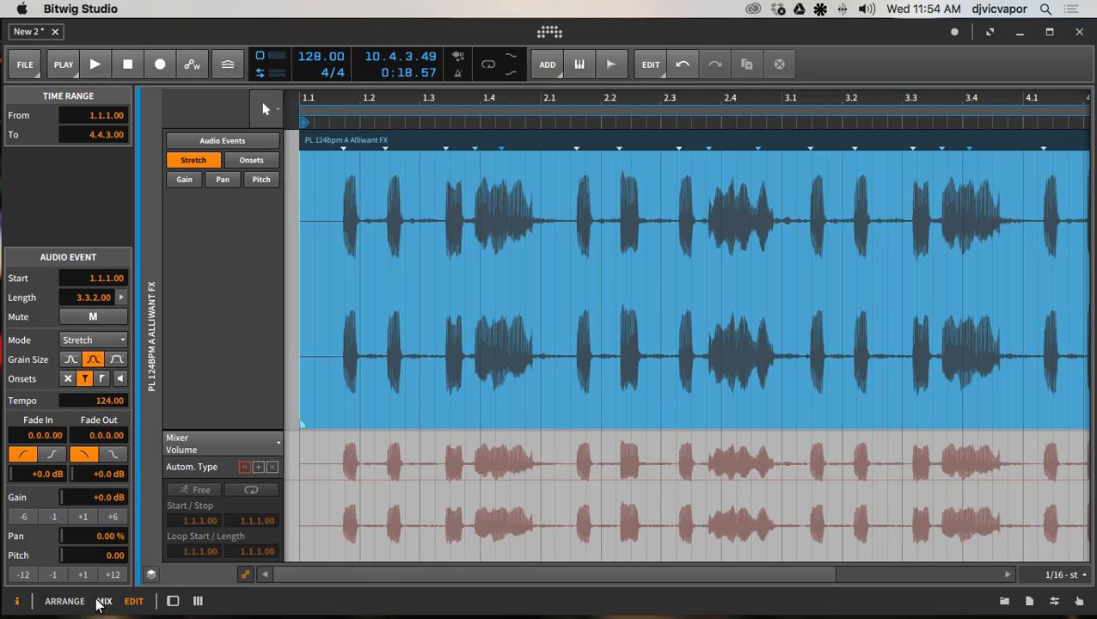
{"action": "left_click", "coordinate": [71, 602]}
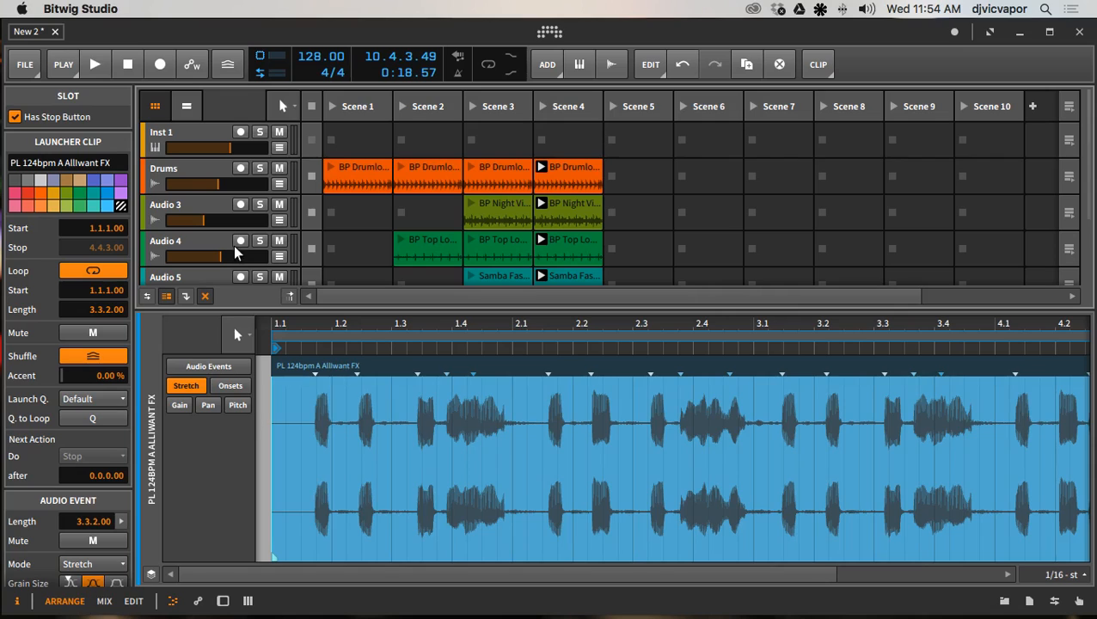
- Solo the Drums track together with the Audio 6 vocal track and audition the vocal clip in the Edit view
{"action": "left_click", "coordinate": [260, 169]}
{"action": "scroll", "coordinate": [277, 234], "scroll_direction": "down", "scroll_amount": 3}
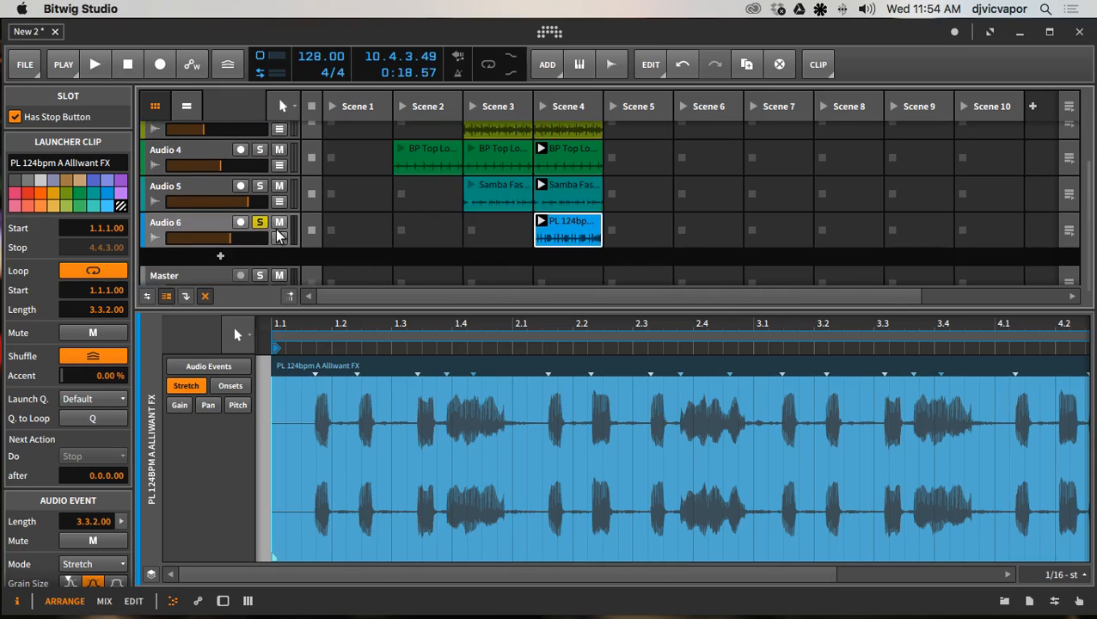
{"action": "scroll", "coordinate": [277, 234], "scroll_direction": "up", "scroll_amount": 3}
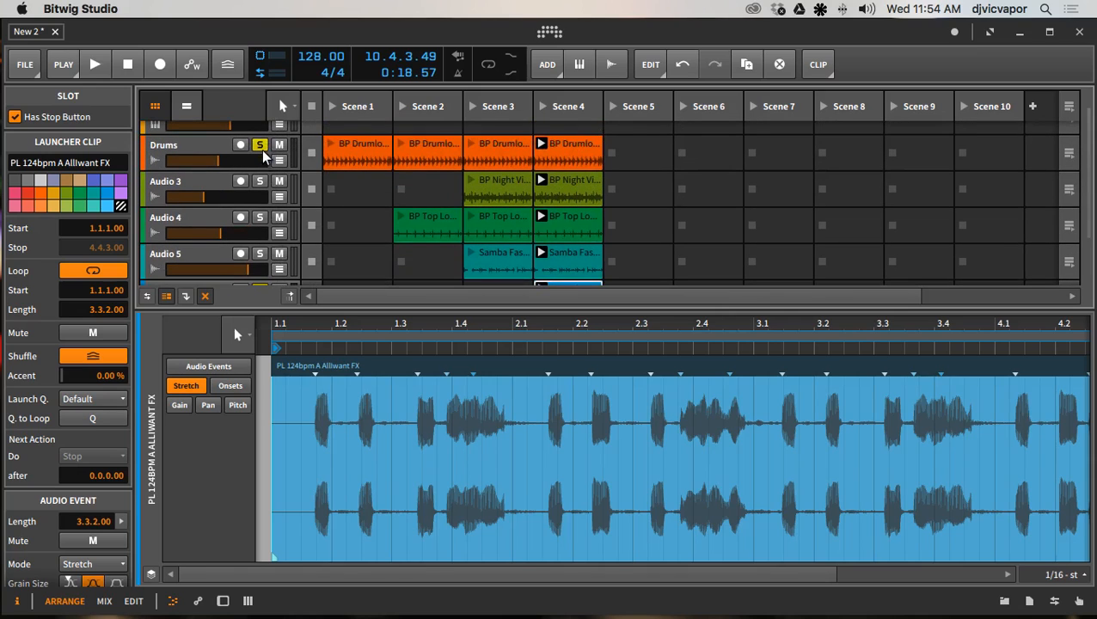
{"action": "scroll", "coordinate": [263, 160], "scroll_direction": "down", "scroll_amount": 3}
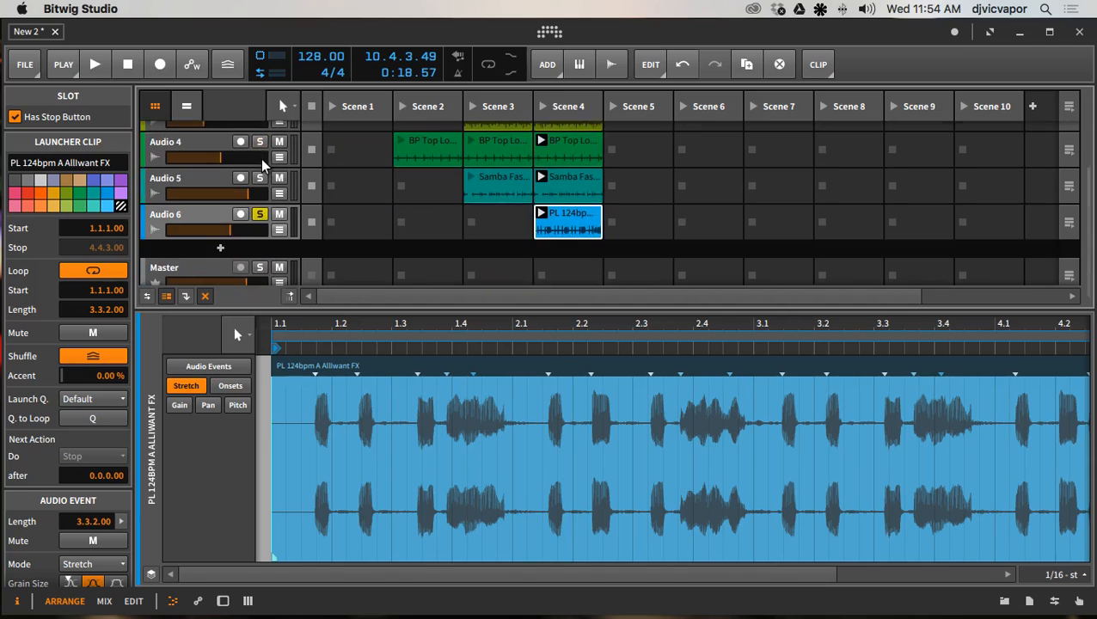
{"action": "scroll", "coordinate": [263, 160], "scroll_direction": "up", "scroll_amount": 5}
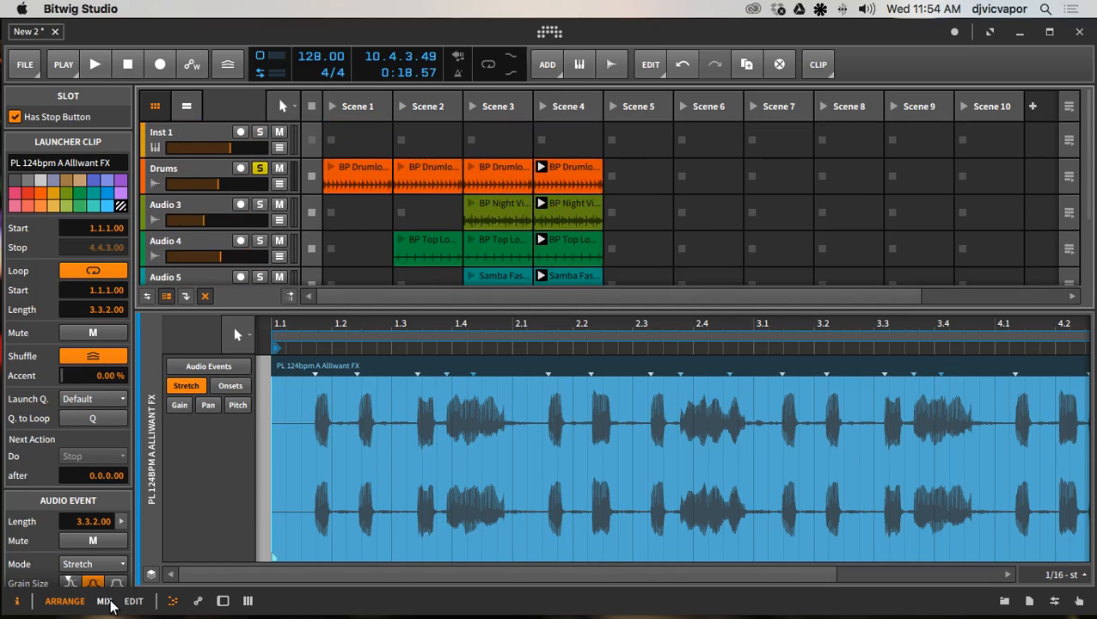
{"action": "left_click", "coordinate": [134, 601]}
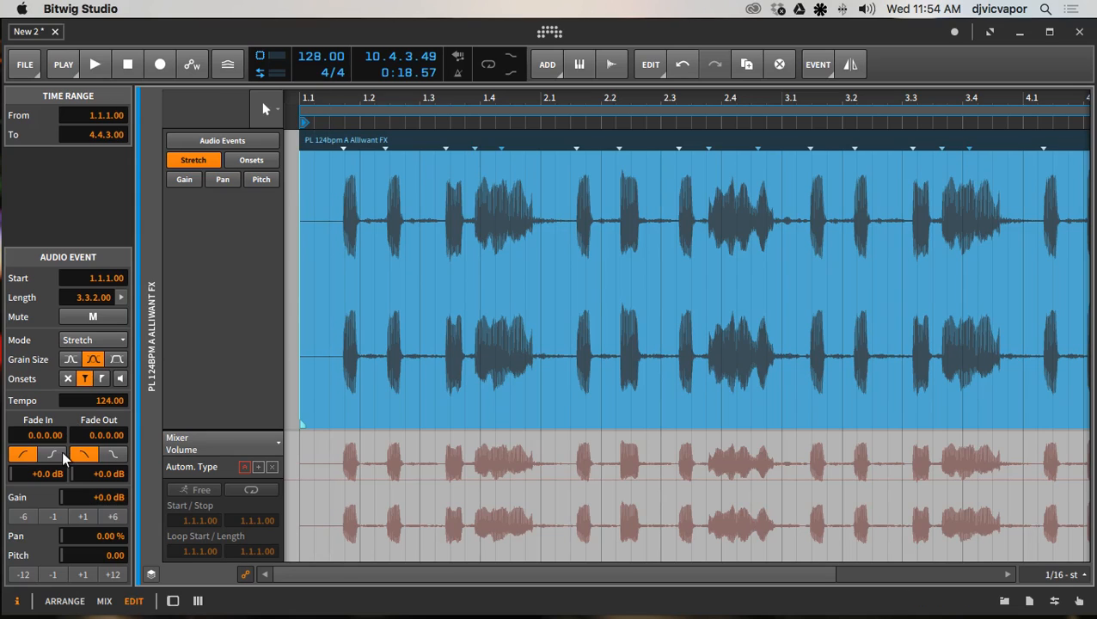
{"action": "key", "text": "space"}
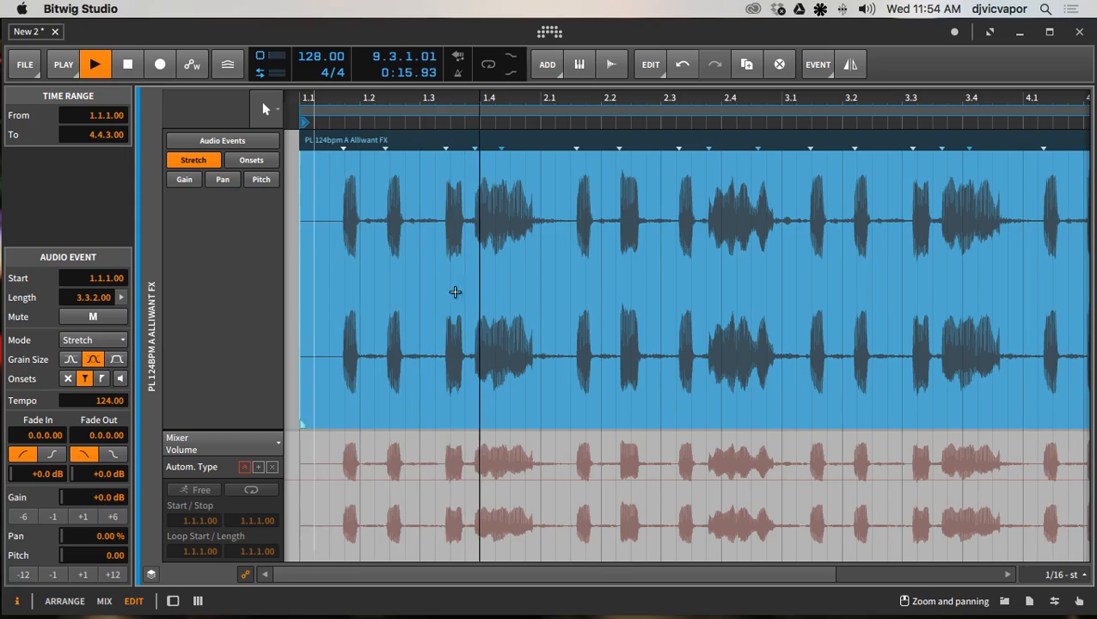
- Split the vocal event at 4.2.3.00 and delete the piece after the cut
{"action": "left_click_drag", "start_coordinate": [587, 111], "coordinate": [529, 120]}
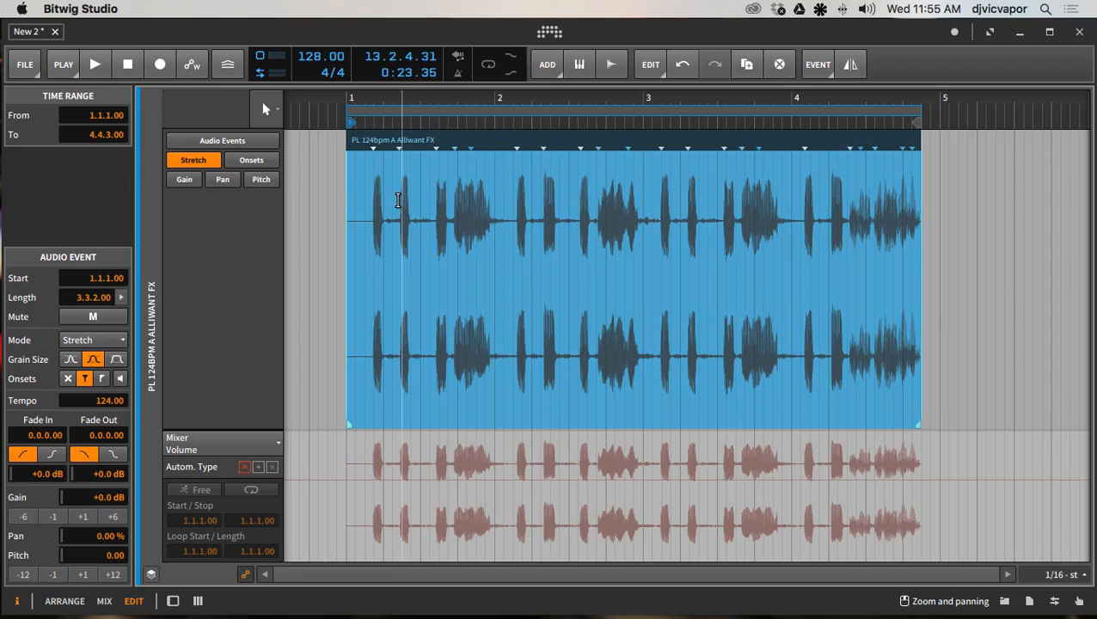
{"action": "left_click", "coordinate": [849, 184], "text": "alt"}
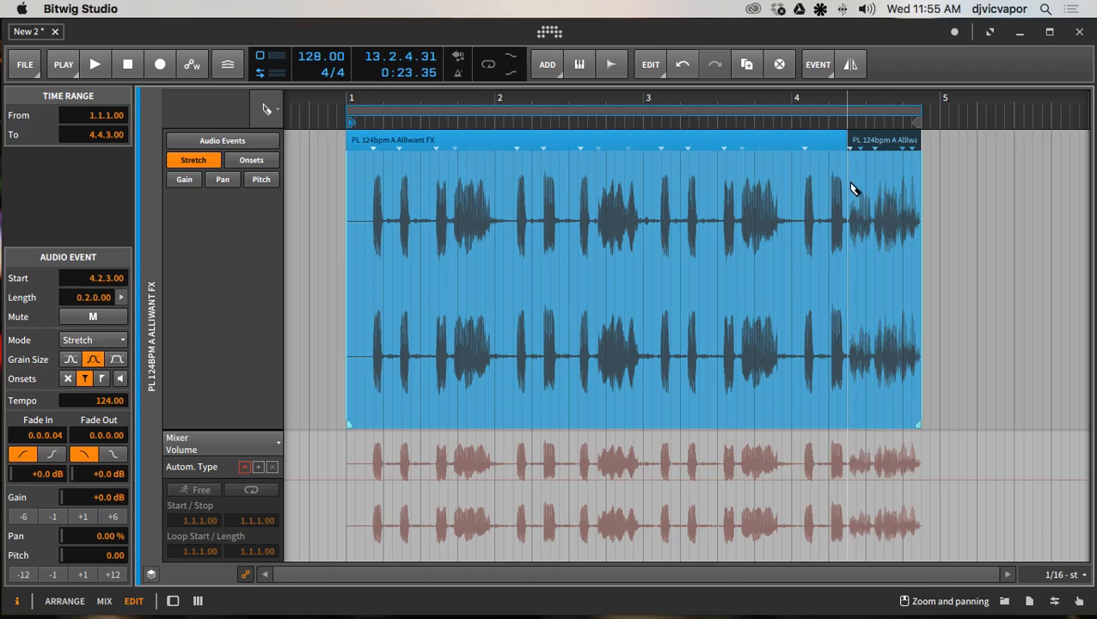
{"action": "left_click", "coordinate": [873, 144]}
{"action": "key", "text": "Delete"}
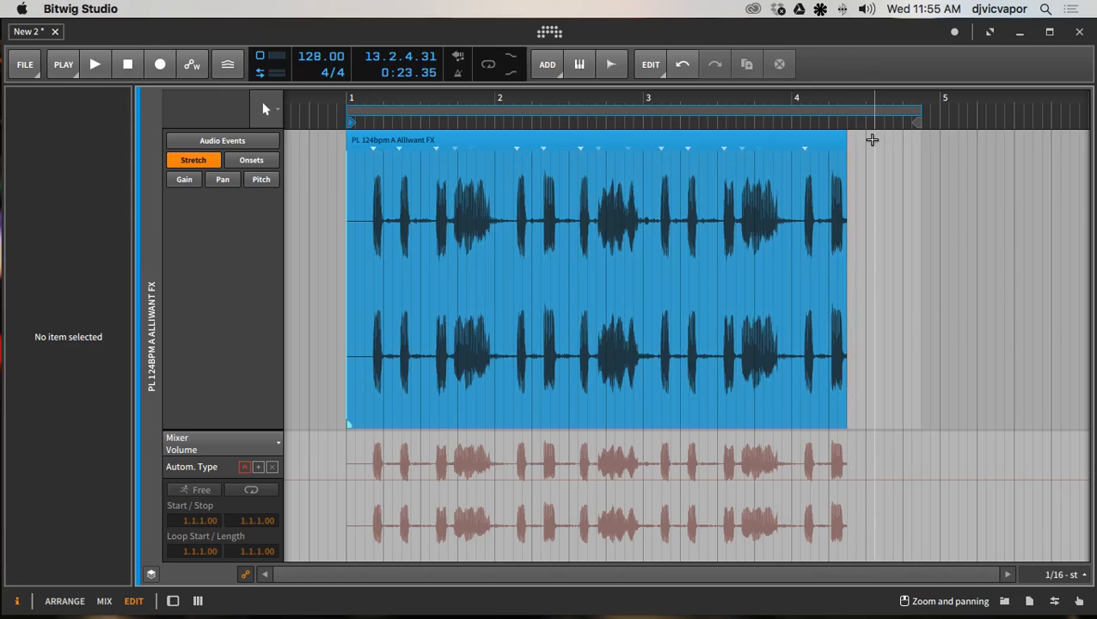
- Audition the shortened vocal event against the drums
{"action": "left_click", "coordinate": [598, 150]}
{"action": "key", "text": "space"}
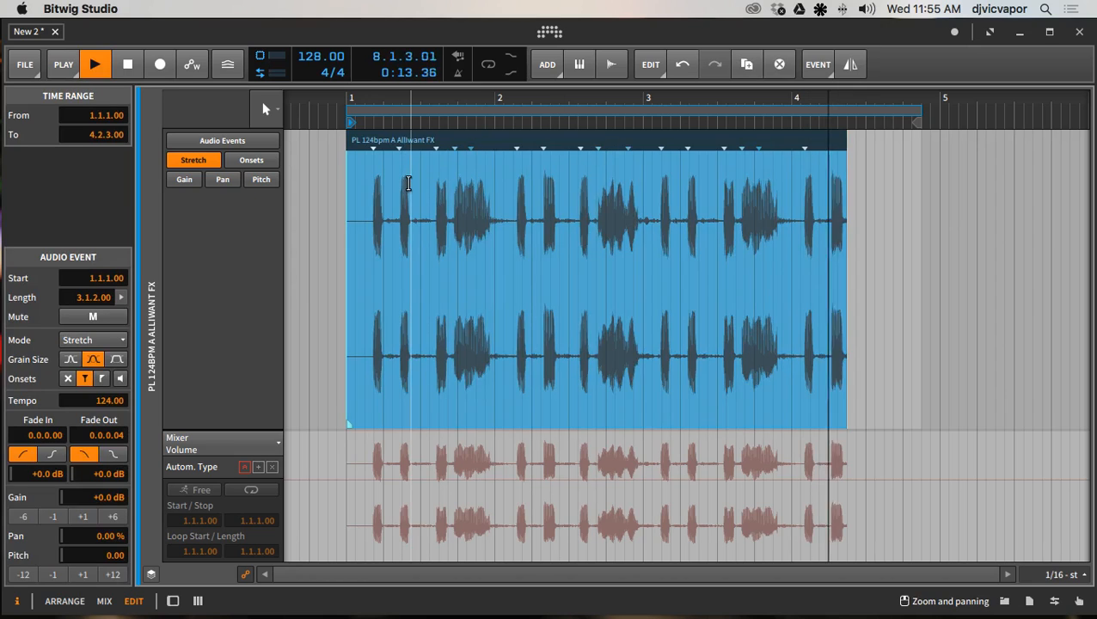
{"action": "key", "text": "space"}
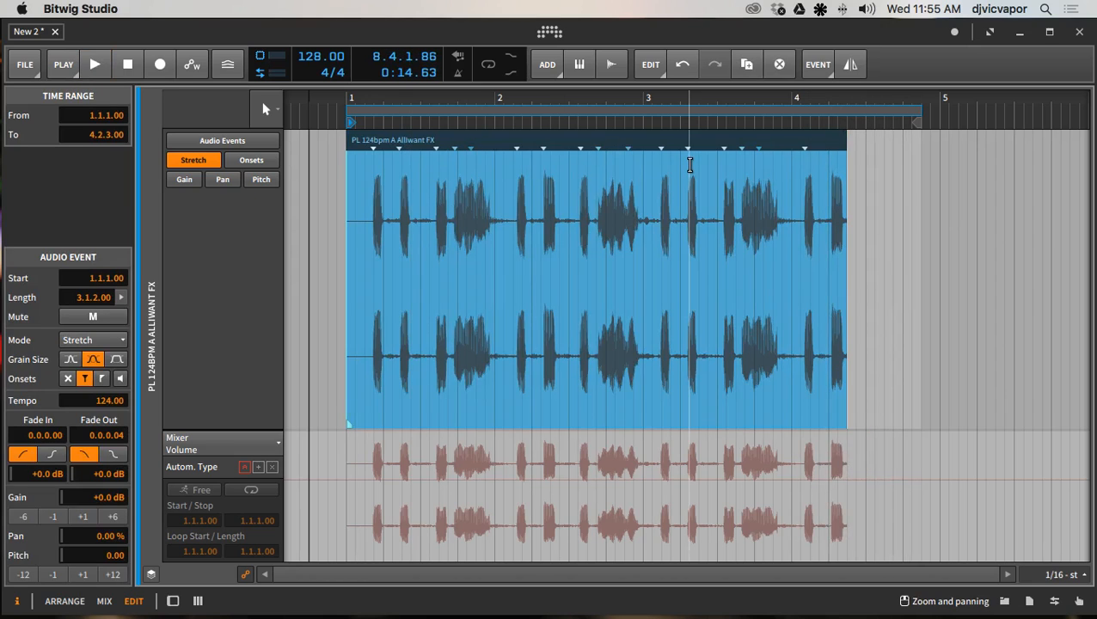
{"action": "key", "text": "space"}
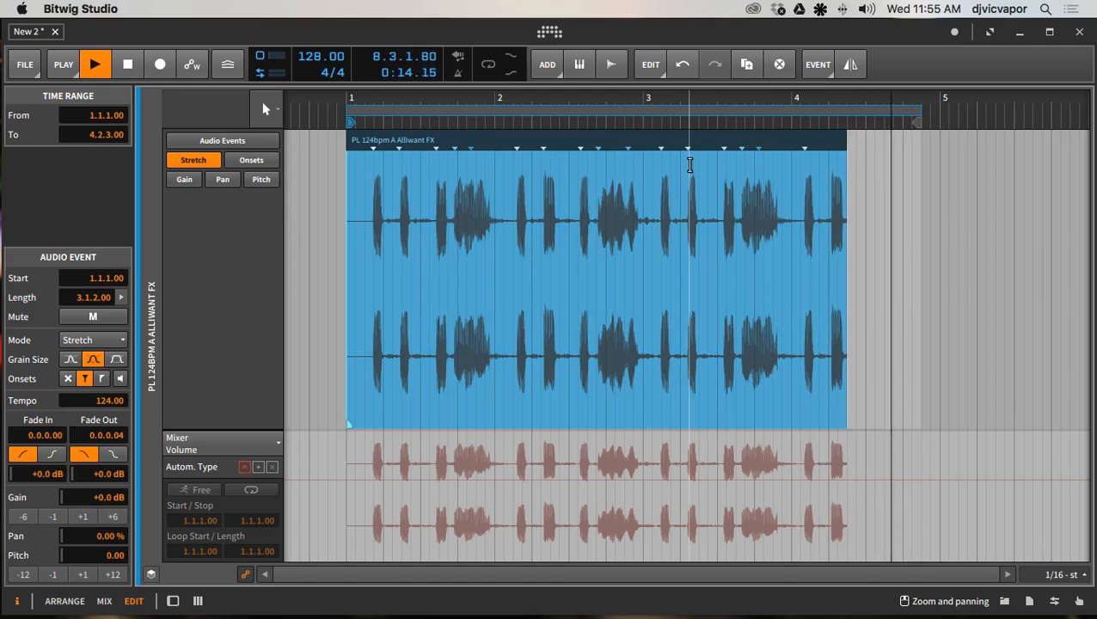
{"action": "key", "text": "space"}
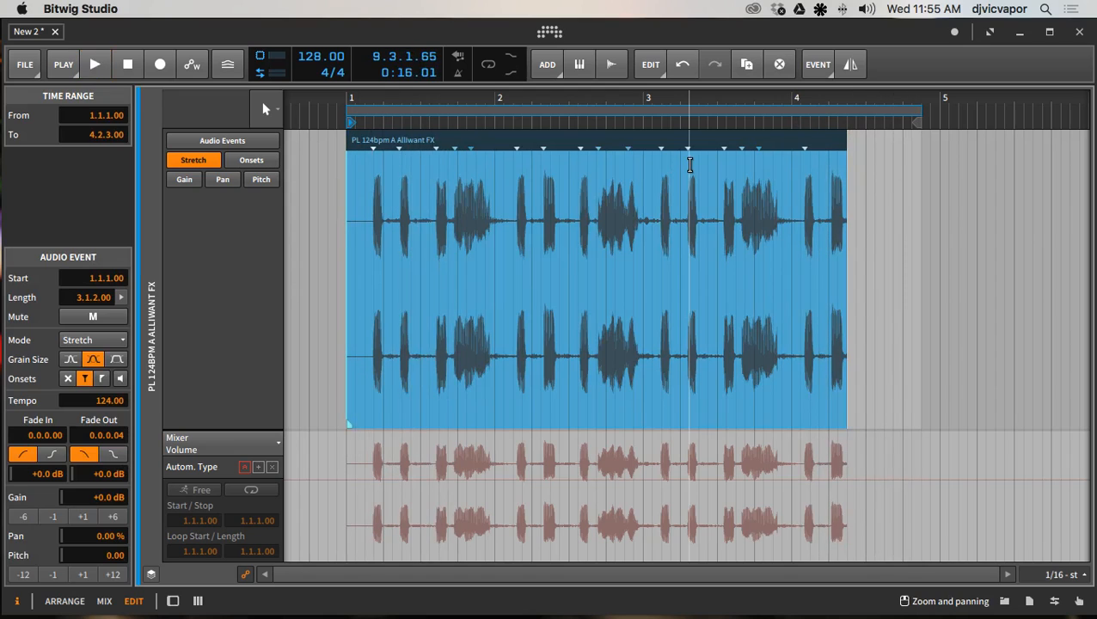
- Shorten the vocal clip's loop to 3.0.0.00, split the event at 4.1.1.00 and delete the remainder
{"action": "left_click", "coordinate": [919, 111]}
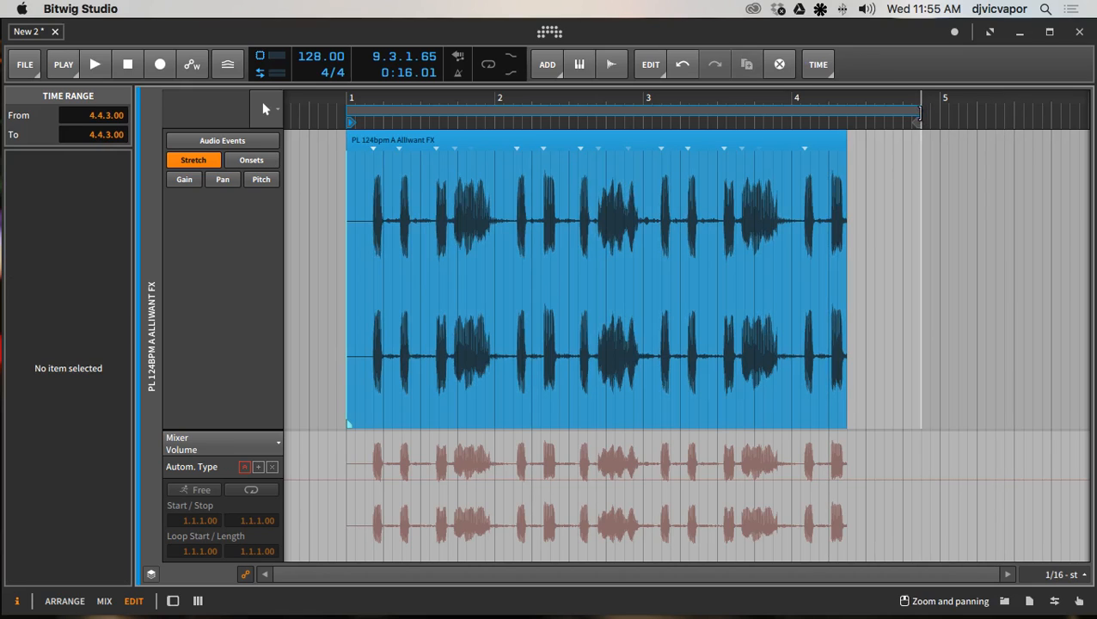
{"action": "left_click_drag", "start_coordinate": [920, 112], "coordinate": [792, 123]}
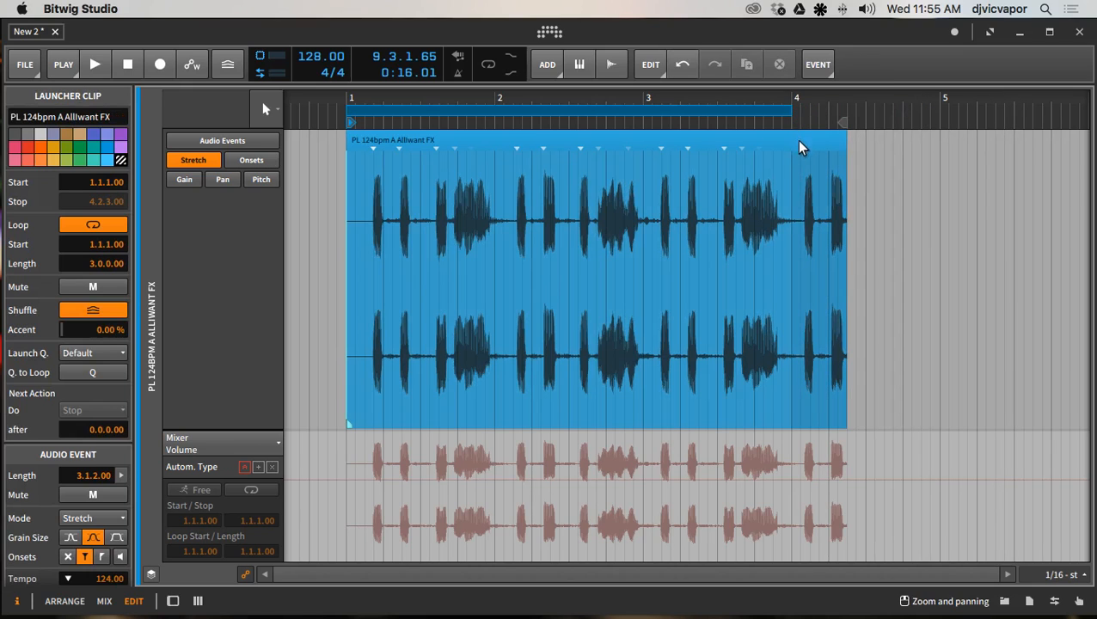
{"action": "left_click", "coordinate": [793, 200], "text": "alt"}
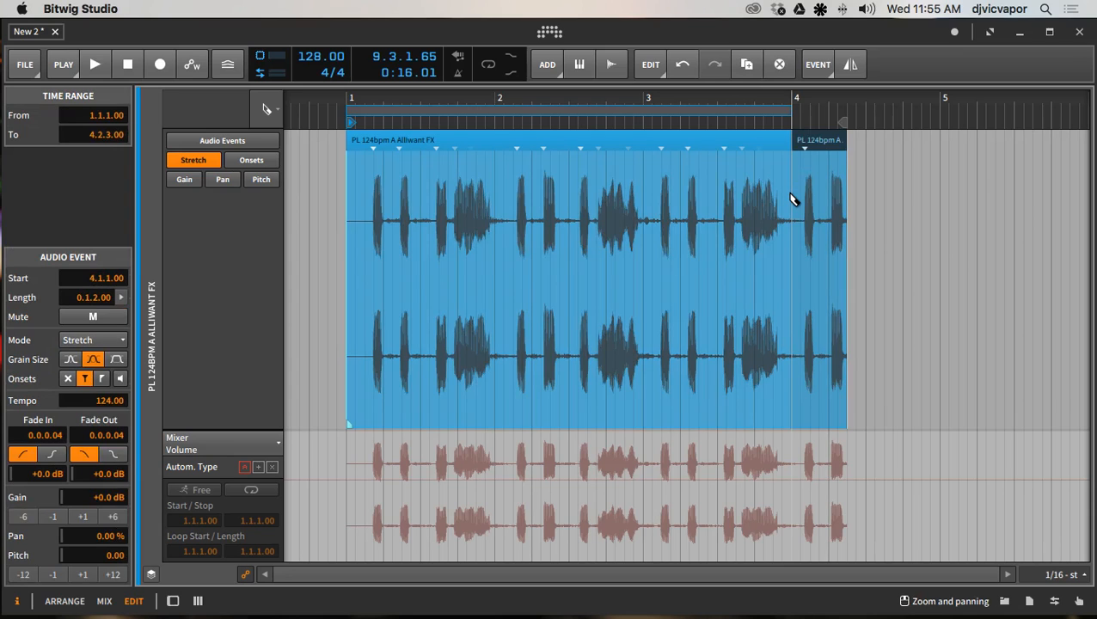
{"action": "key", "text": "Delete"}
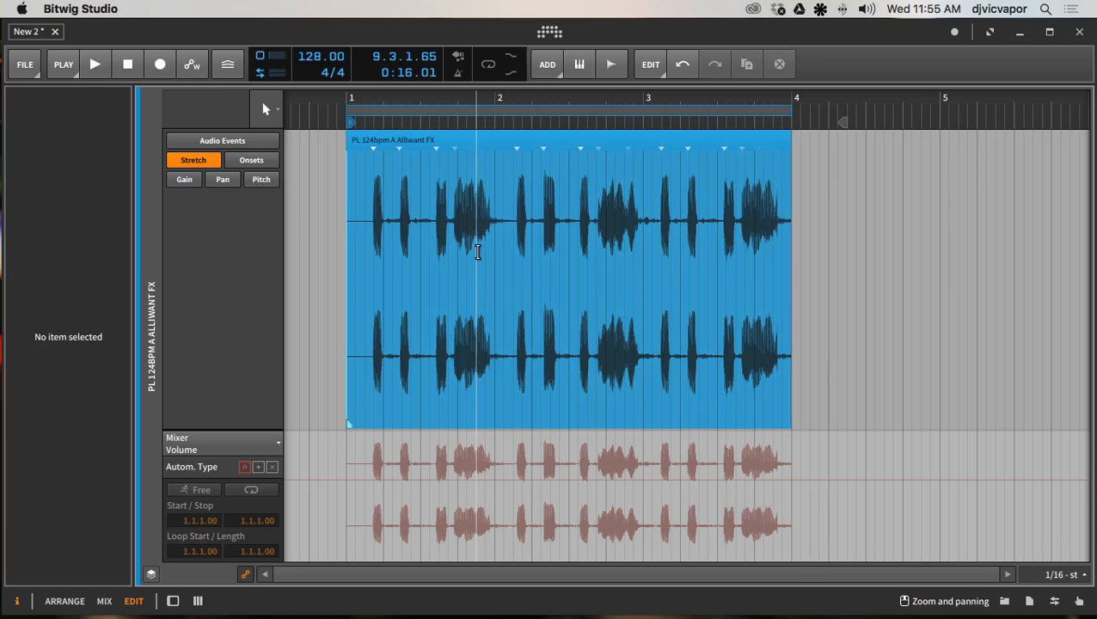
- Select the trimmed vocal event and audition the three-bar loop
{"action": "key", "text": "space"}
{"action": "left_click", "coordinate": [479, 154]}
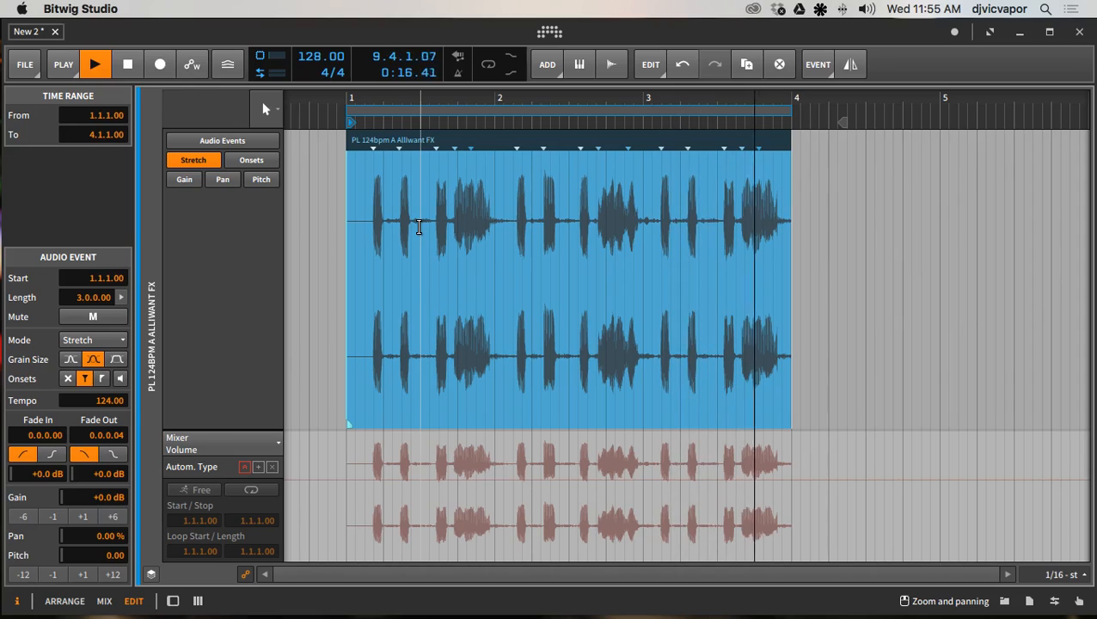
{"action": "key", "text": "space"}
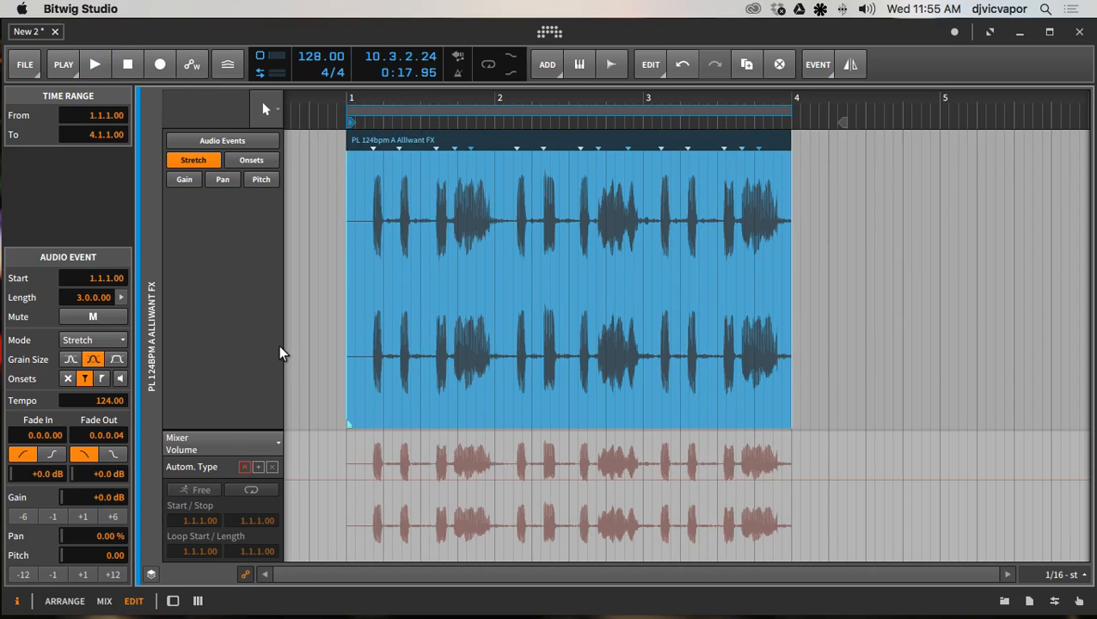
- Try the vocal event an octave down and an octave up during playback, and set its pitch to -2.64
{"action": "key", "text": "space"}
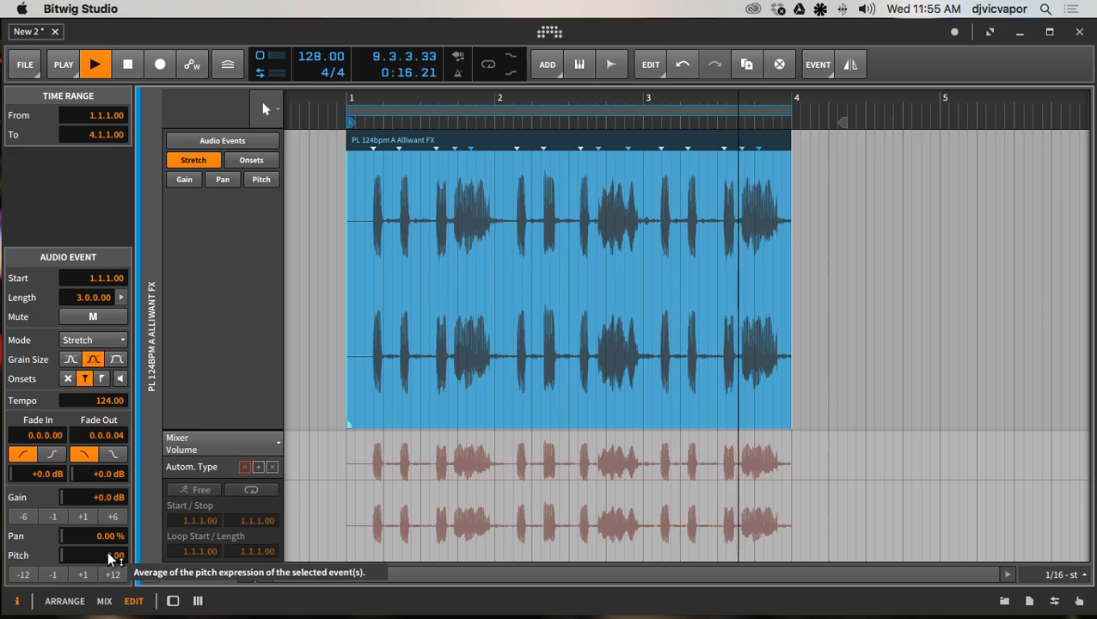
{"action": "mouse_move", "coordinate": [109, 555]}
{"action": "left_mouse_down"}
{"action": "mouse_move", "coordinate": [109, 529]}
{"action": "mouse_move", "coordinate": [109, 556]}
{"action": "left_mouse_up"}
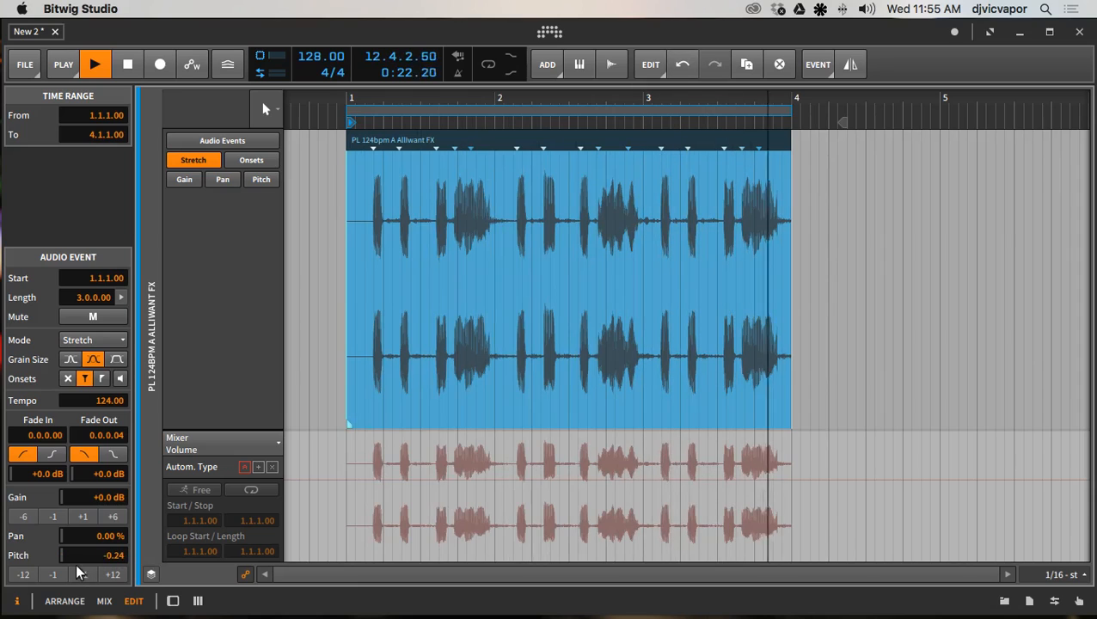
{"action": "left_click", "coordinate": [33, 575]}
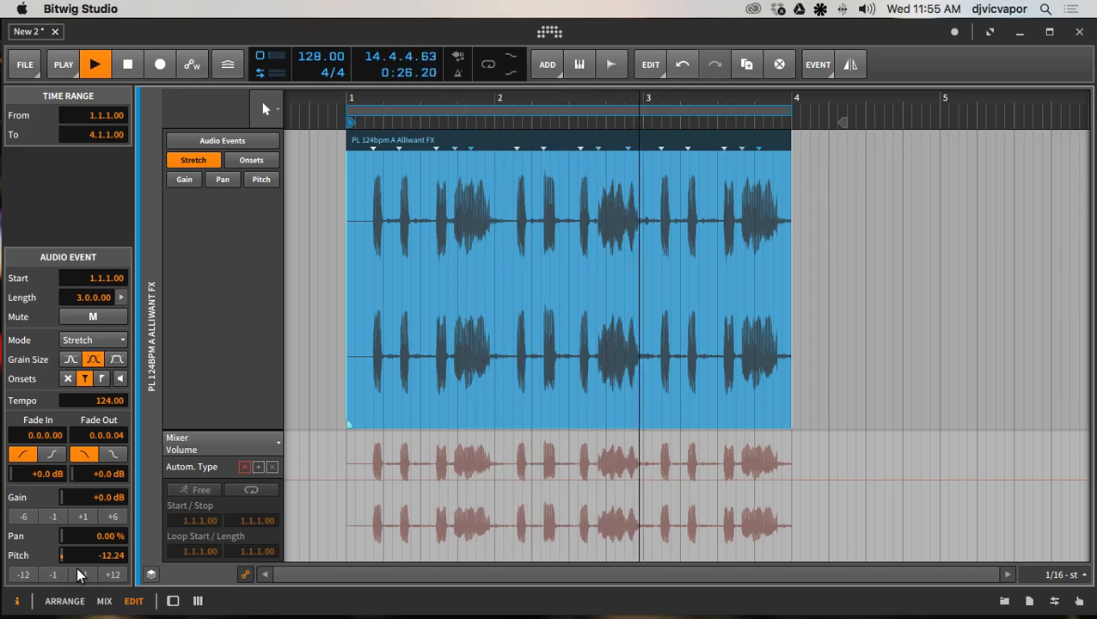
{"action": "left_click", "coordinate": [107, 575]}
{"action": "left_click", "coordinate": [107, 575]}
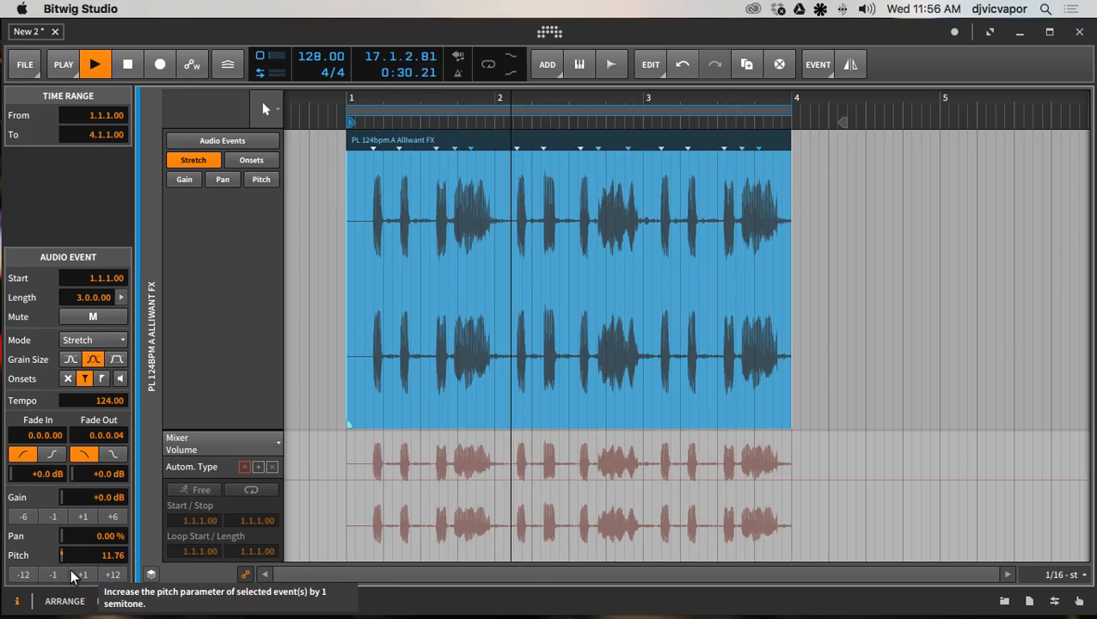
{"action": "left_click", "coordinate": [24, 576]}
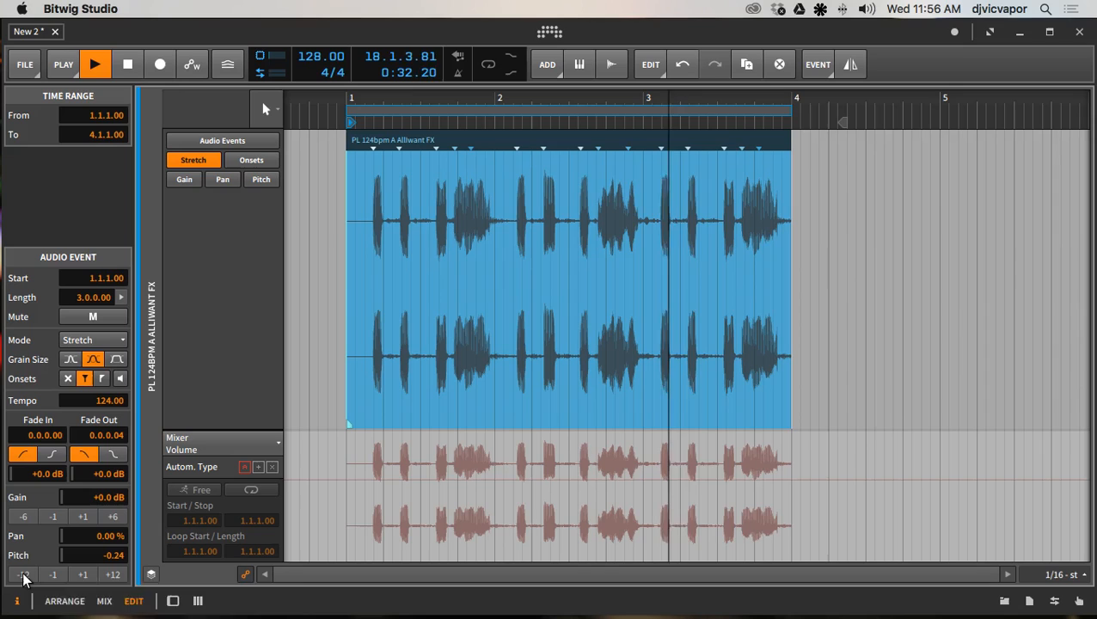
{"action": "left_click_drag", "start_coordinate": [107, 556], "coordinate": [108, 580]}
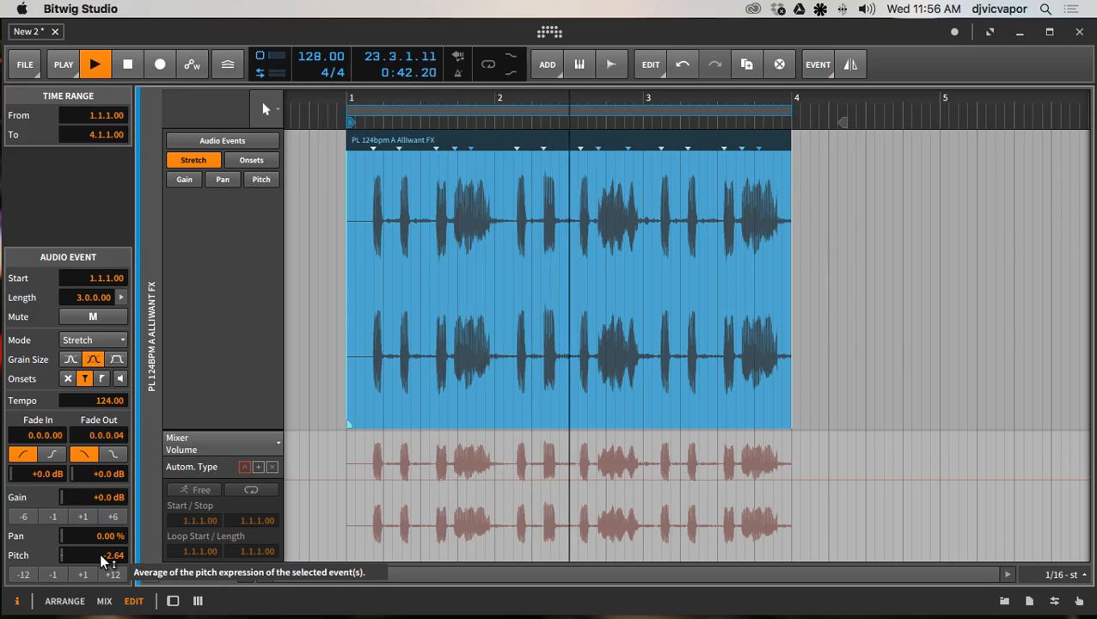
{"action": "key", "text": "space"}
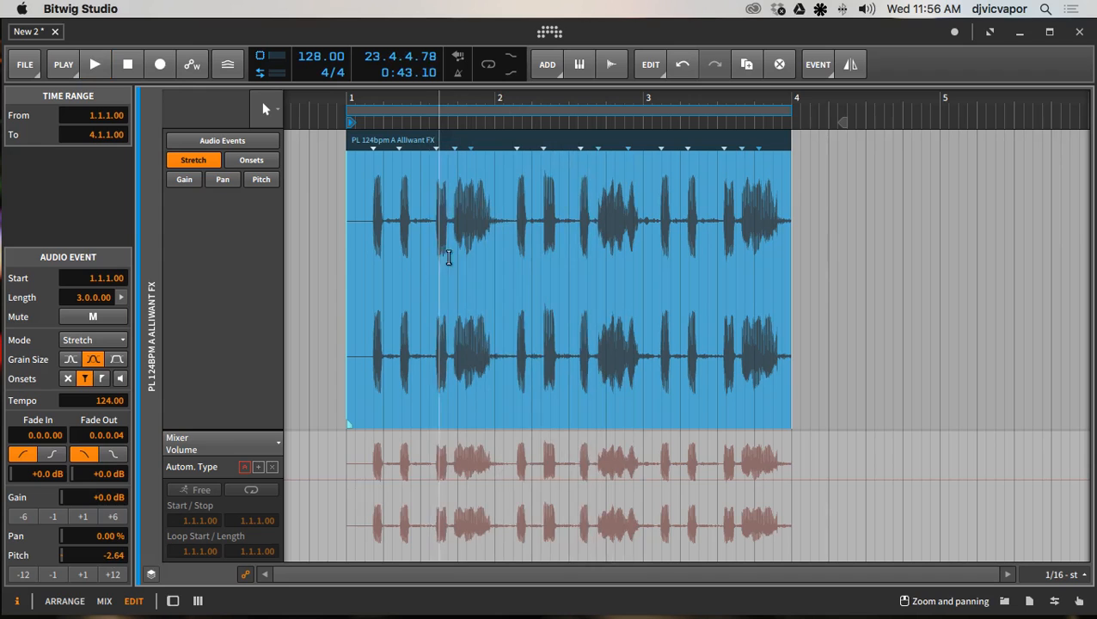
- Hide the inspector and the automation lane so the vocal waveform fills the editor
{"action": "left_click_drag", "start_coordinate": [502, 101], "coordinate": [595, 136]}
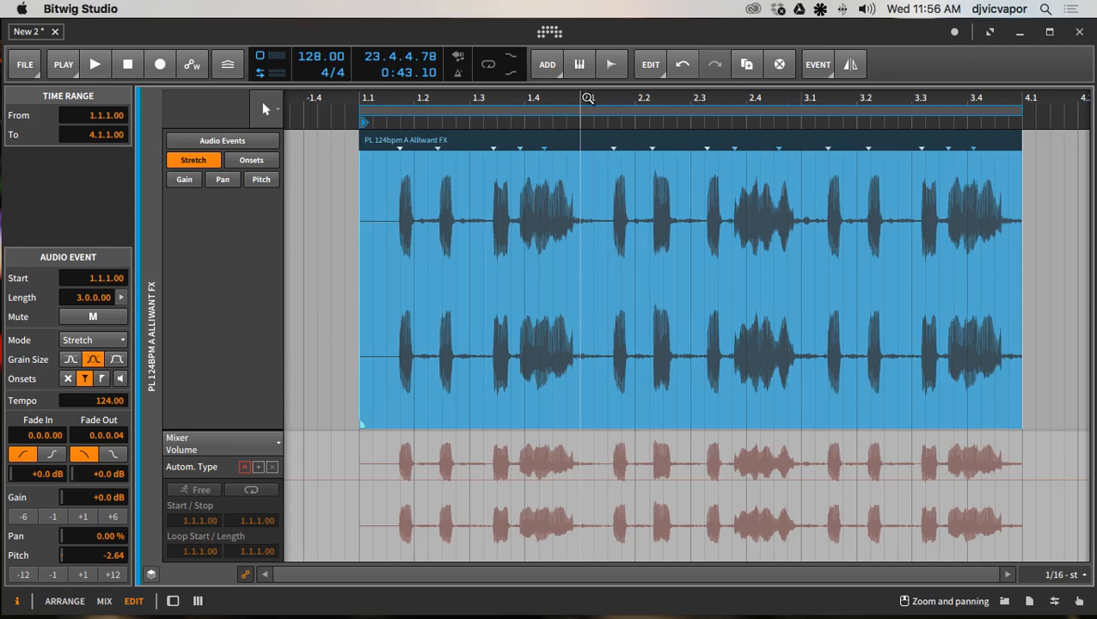
{"action": "left_click_drag", "start_coordinate": [587, 98], "coordinate": [589, 132]}
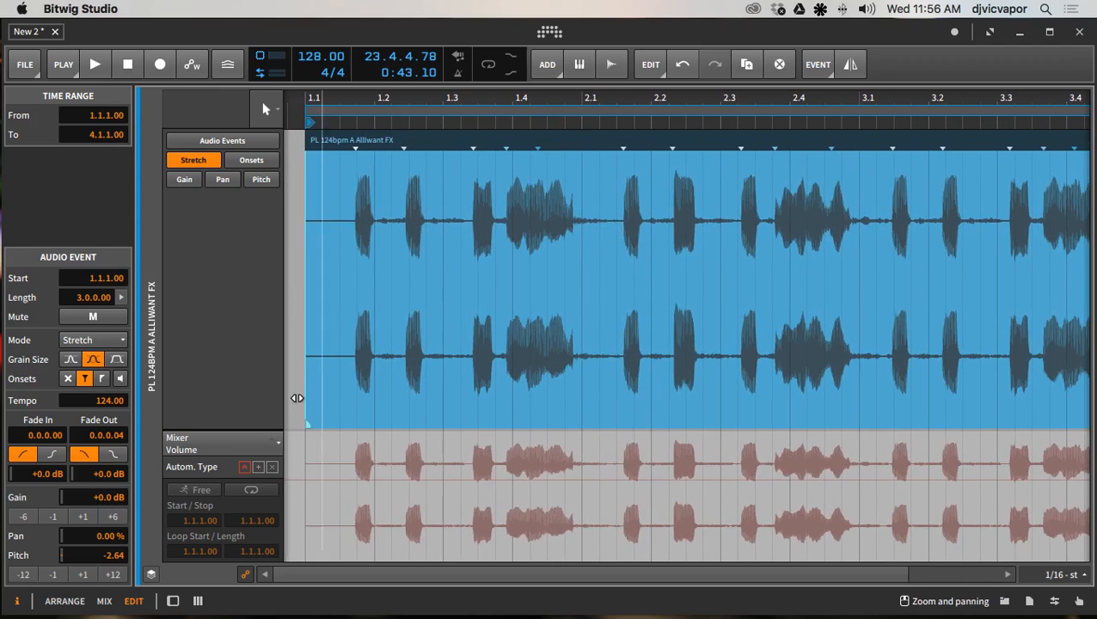
{"action": "left_click", "coordinate": [16, 601]}
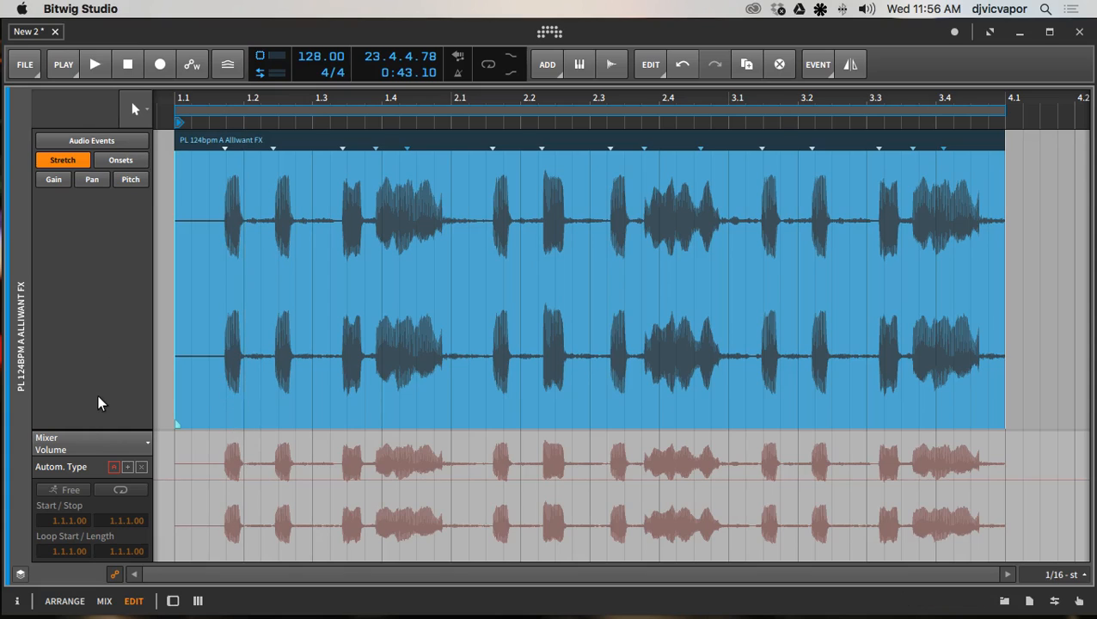
{"action": "left_click", "coordinate": [21, 575]}
{"action": "left_click", "coordinate": [21, 574]}
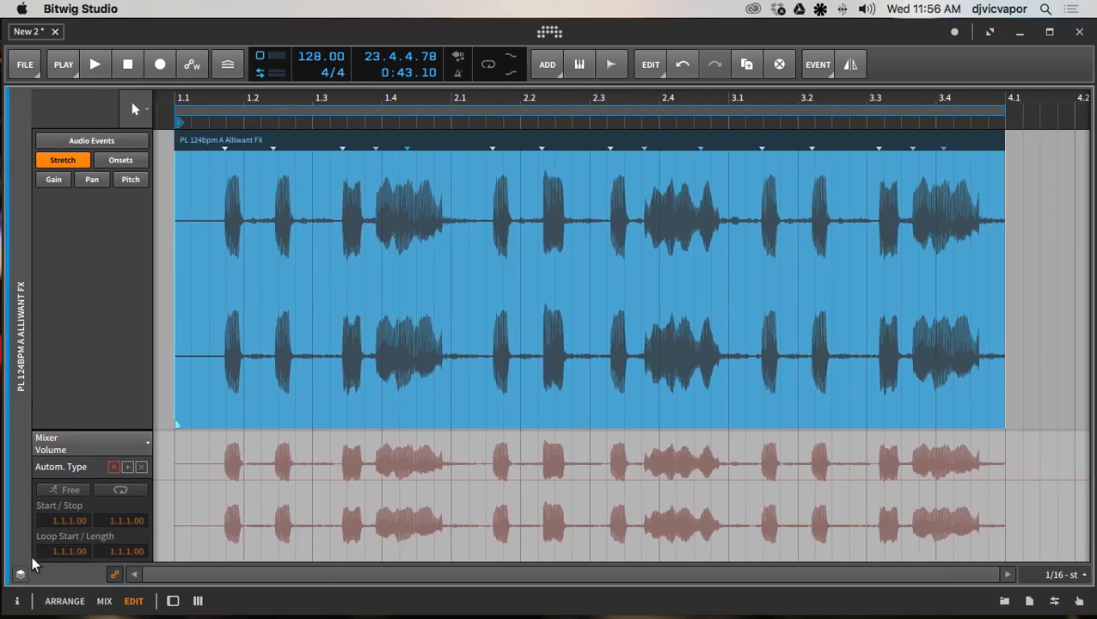
{"action": "left_click", "coordinate": [143, 447]}
{"action": "left_click", "coordinate": [142, 447]}
{"action": "left_click_drag", "start_coordinate": [135, 429], "coordinate": [130, 568]}
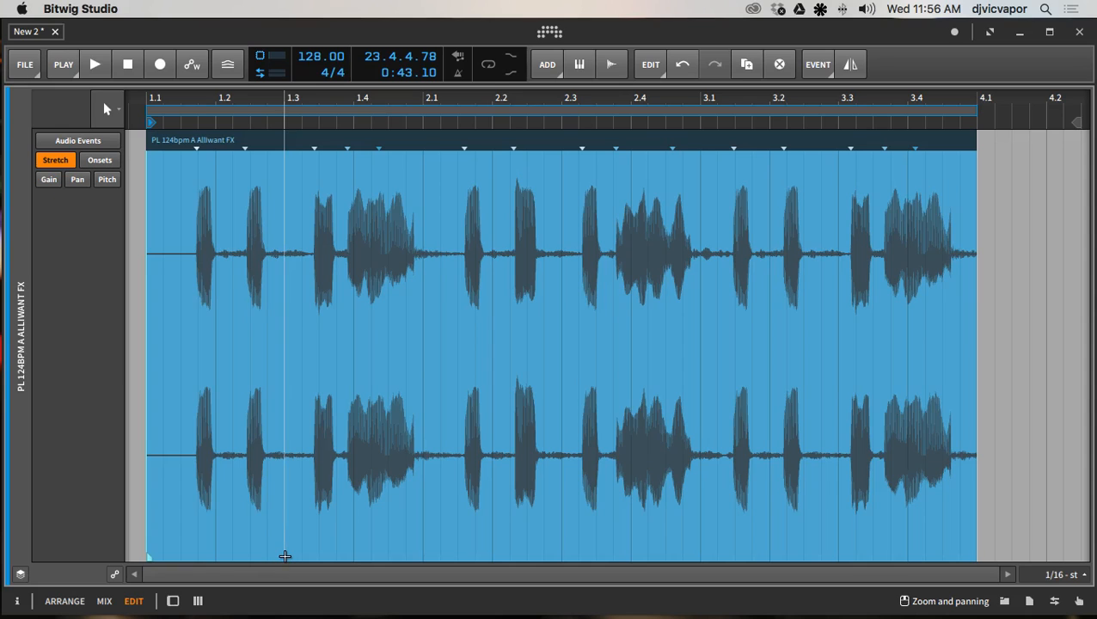
- Add a stretch marker at the start of the second vocal hit and move it back onto beat 1.2
{"action": "left_click", "coordinate": [285, 556]}
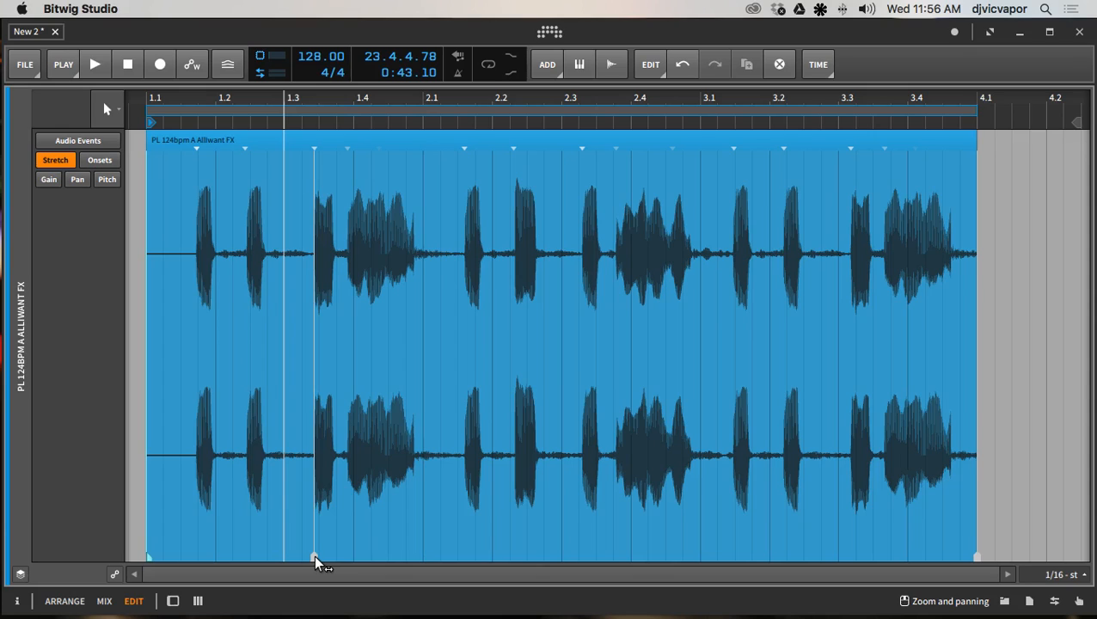
{"action": "left_click_drag", "start_coordinate": [315, 559], "coordinate": [325, 413]}
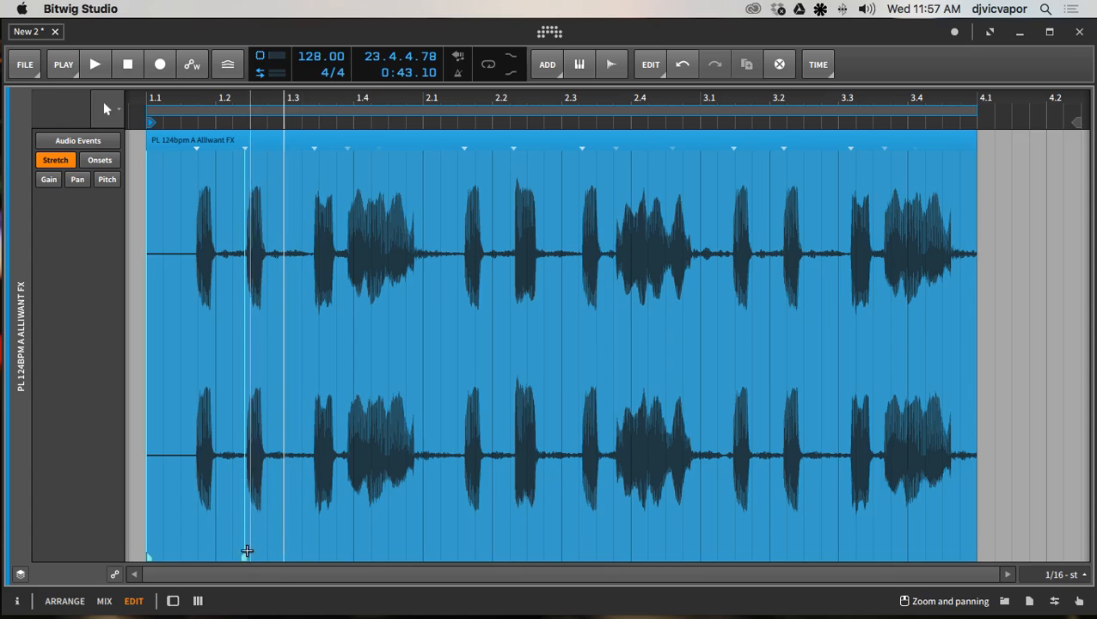
{"action": "mouse_move", "coordinate": [244, 557]}
{"action": "left_mouse_down"}
{"action": "mouse_move", "coordinate": [301, 560]}
{"action": "mouse_move", "coordinate": [254, 560]}
{"action": "left_mouse_up"}
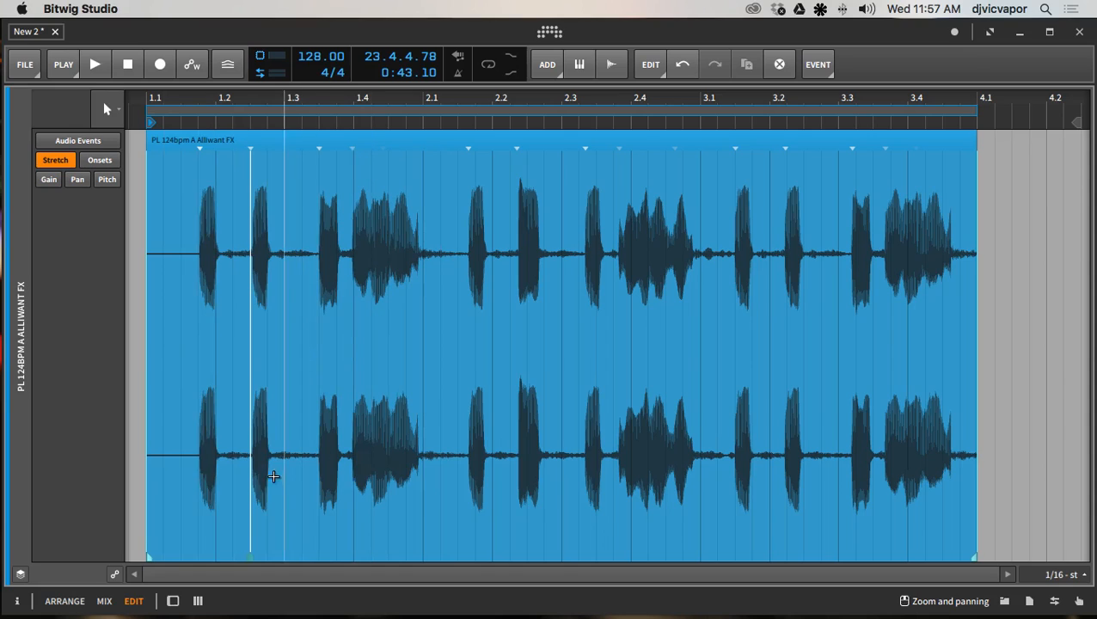
{"action": "mouse_move", "coordinate": [247, 558]}
{"action": "left_mouse_down"}
{"action": "mouse_move", "coordinate": [178, 557]}
{"action": "mouse_move", "coordinate": [399, 527]}
{"action": "mouse_move", "coordinate": [222, 558]}
{"action": "left_mouse_up"}
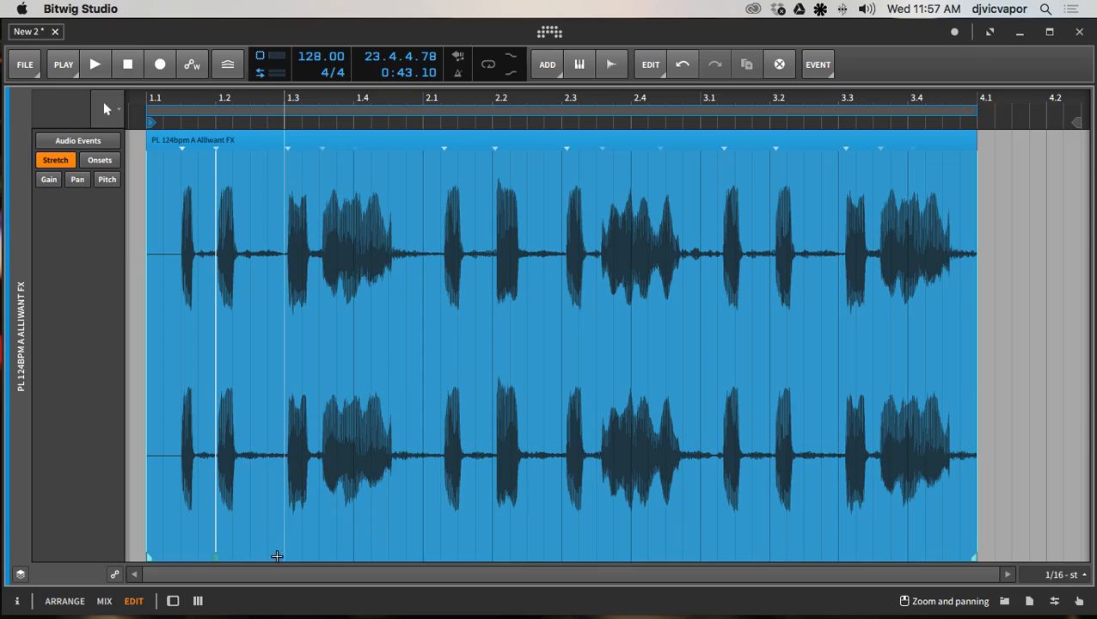
- Add stretch markers at the vocal hits near beats 1.3, 2.3, 2.3.3, 3.1.2 and 3.3.3, and start playback
{"action": "left_click", "coordinate": [285, 558]}
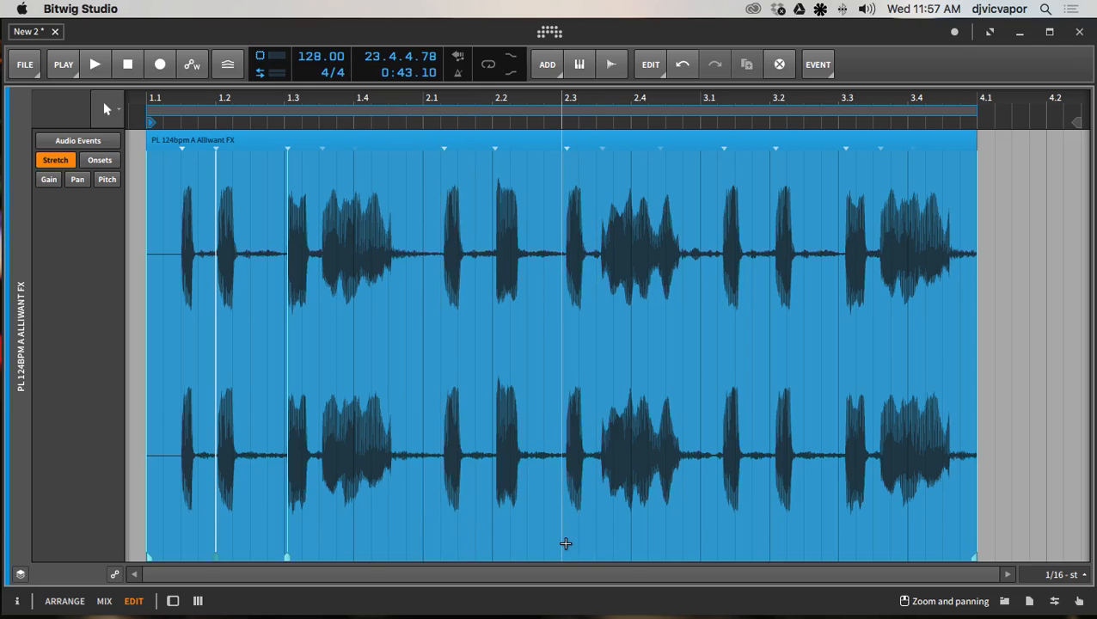
{"action": "left_click_drag", "start_coordinate": [566, 564], "coordinate": [602, 564]}
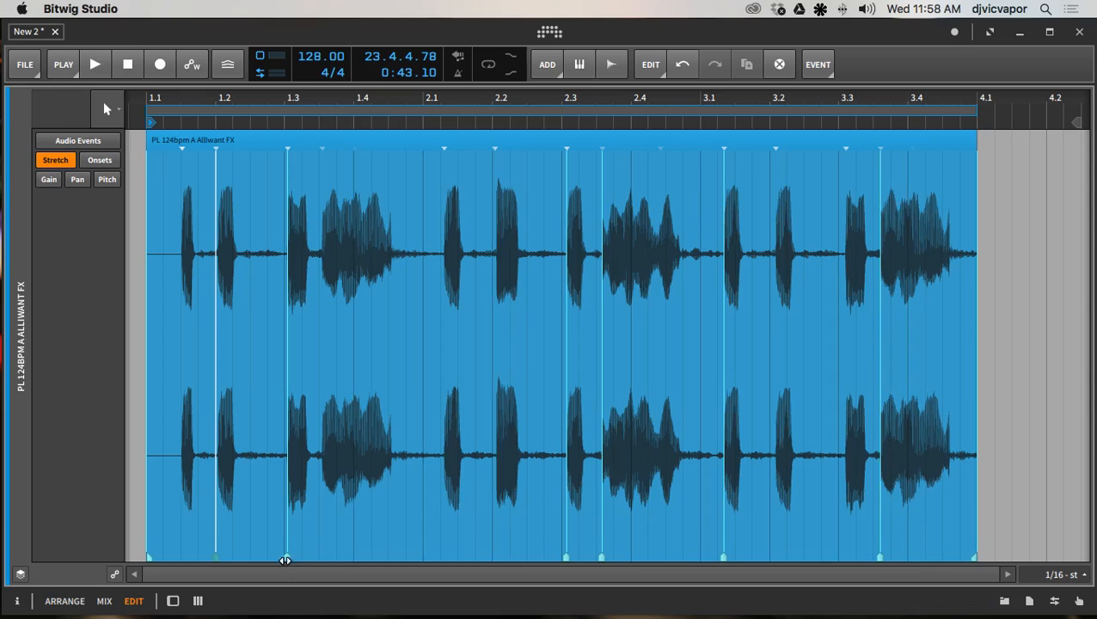
{"action": "key", "text": "space"}
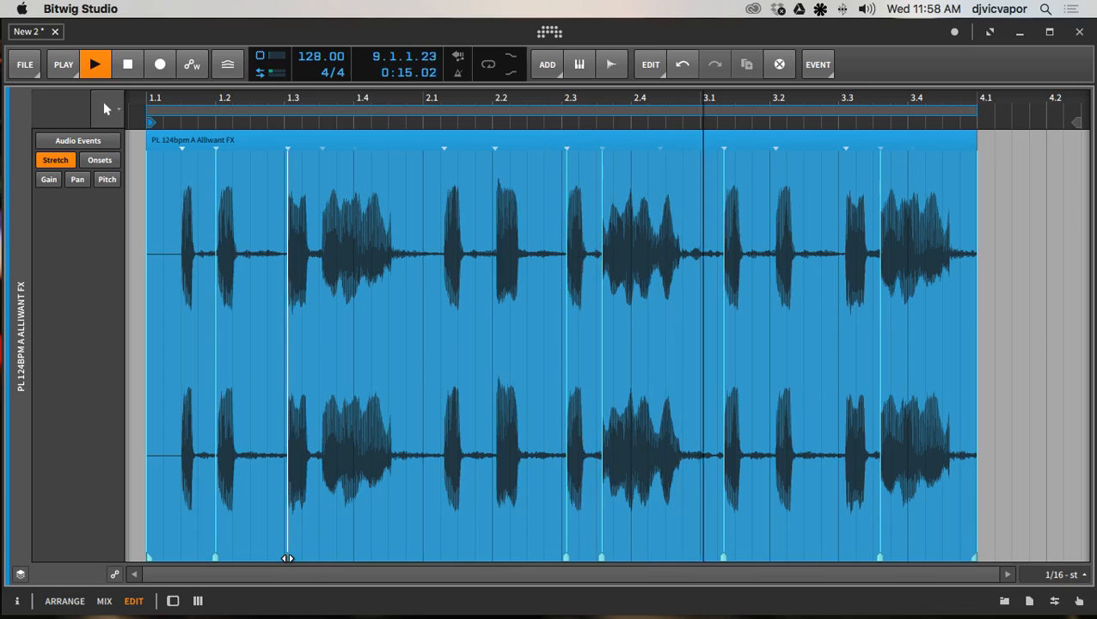
- Move the stretch marker near 1.3 to 1.4, the one near 2.3 to 2.1.4, and the one near 2.3.3 to 2.3
{"action": "left_click_drag", "start_coordinate": [287, 558], "coordinate": [360, 554]}
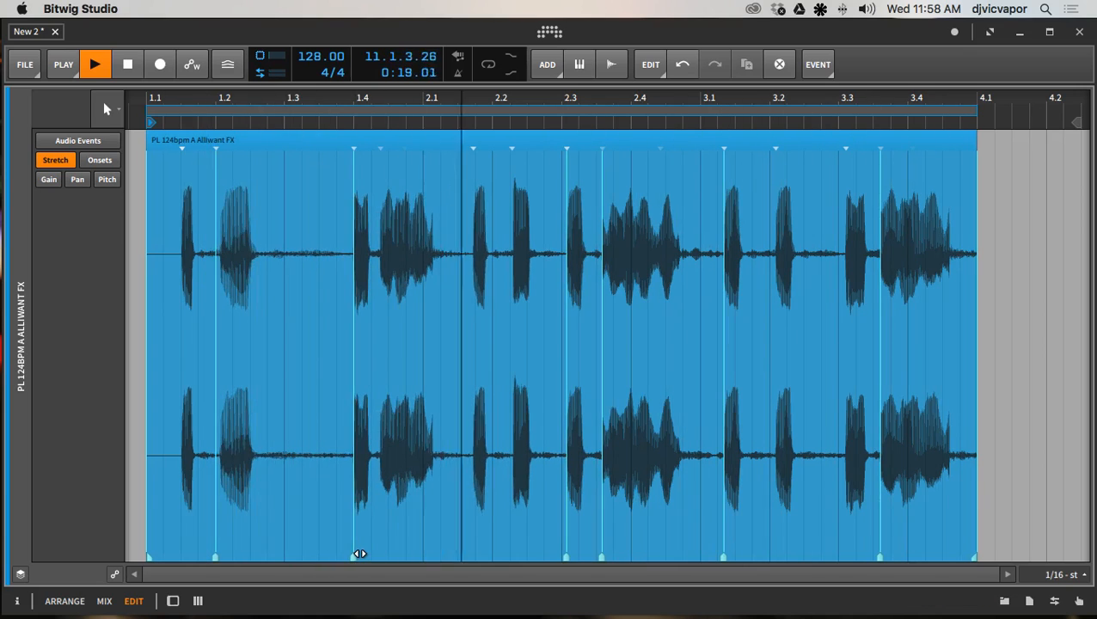
{"action": "left_click", "coordinate": [360, 554]}
{"action": "mouse_move", "coordinate": [566, 557]}
{"action": "left_mouse_down"}
{"action": "mouse_move", "coordinate": [436, 565]}
{"action": "mouse_move", "coordinate": [475, 558]}
{"action": "left_mouse_up"}
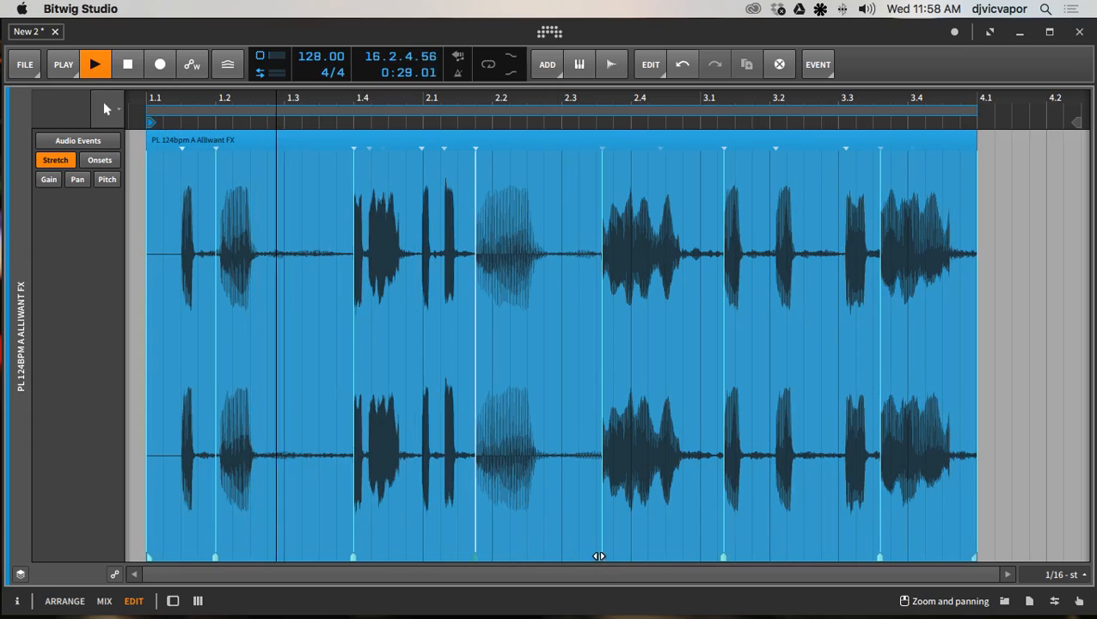
{"action": "left_click_drag", "start_coordinate": [600, 557], "coordinate": [564, 559]}
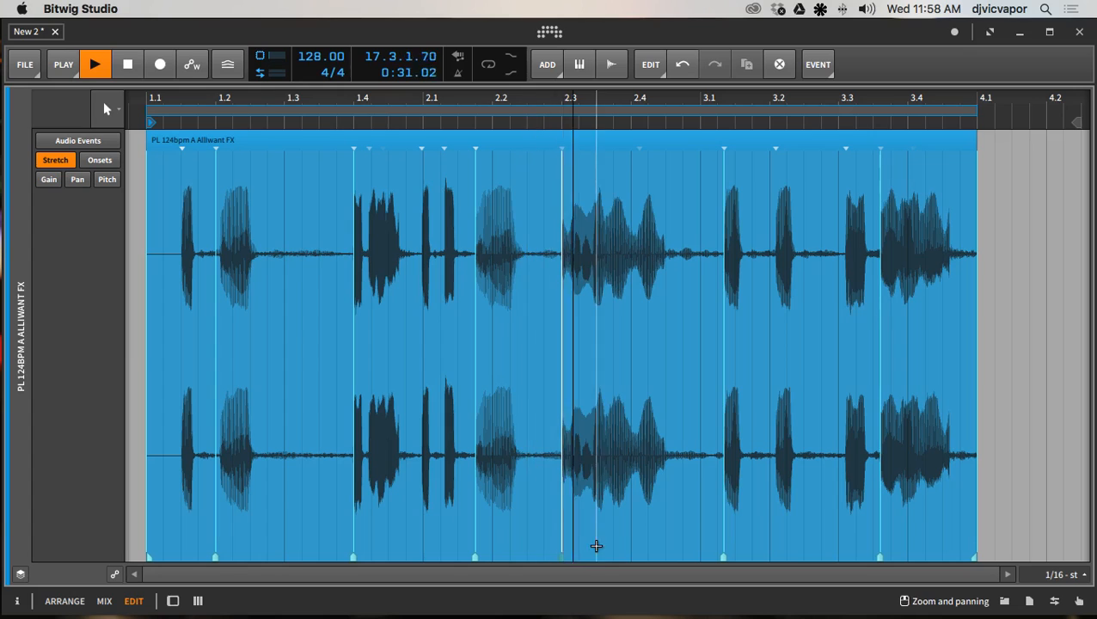
- Shift the stretch markers of the later vocal hits to 2.4.4, 3.1.2 and 3.3, and the marker at 2.1.4 to 2.2
{"action": "left_click_drag", "start_coordinate": [723, 558], "coordinate": [688, 558]}
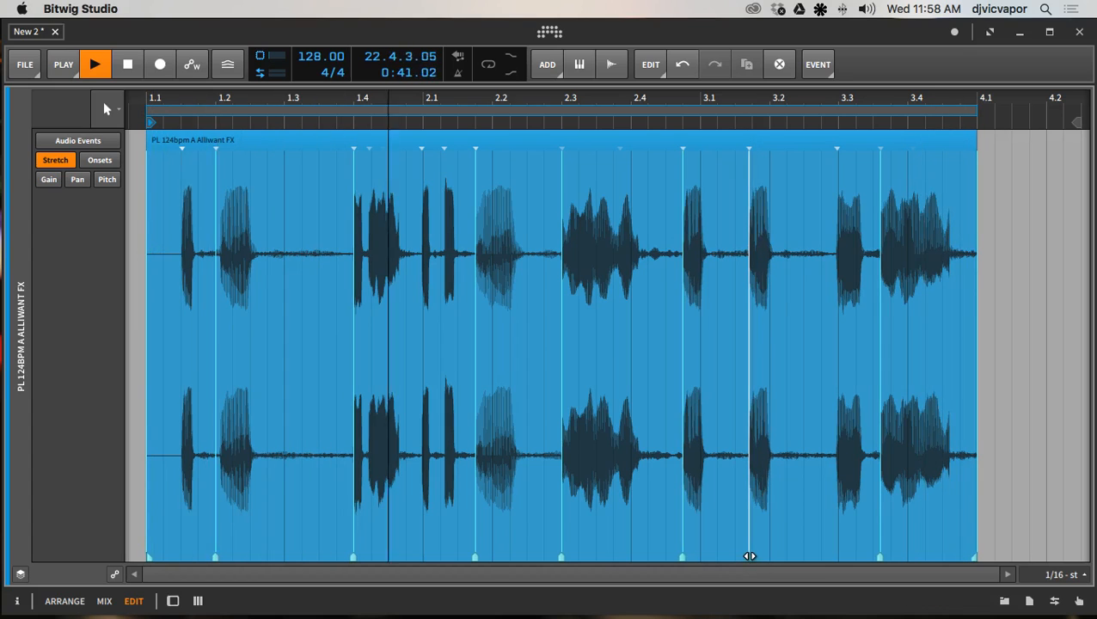
{"action": "mouse_move", "coordinate": [750, 558]}
{"action": "left_mouse_down"}
{"action": "mouse_move", "coordinate": [821, 553]}
{"action": "mouse_move", "coordinate": [717, 548]}
{"action": "left_mouse_up"}
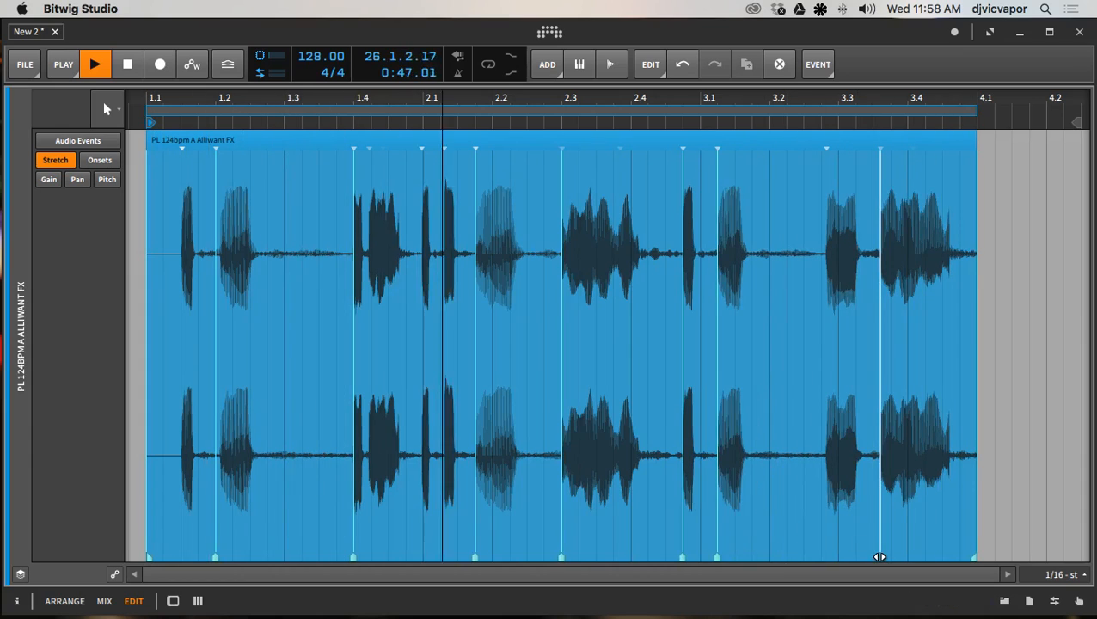
{"action": "left_click_drag", "start_coordinate": [879, 558], "coordinate": [836, 558]}
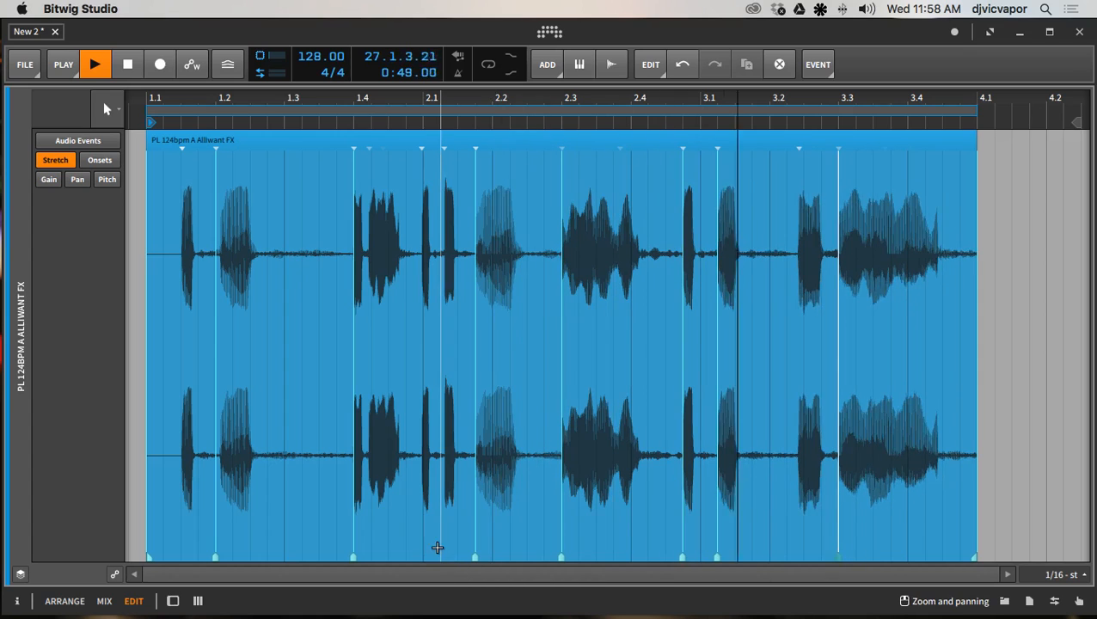
{"action": "left_click_drag", "start_coordinate": [473, 555], "coordinate": [487, 553]}
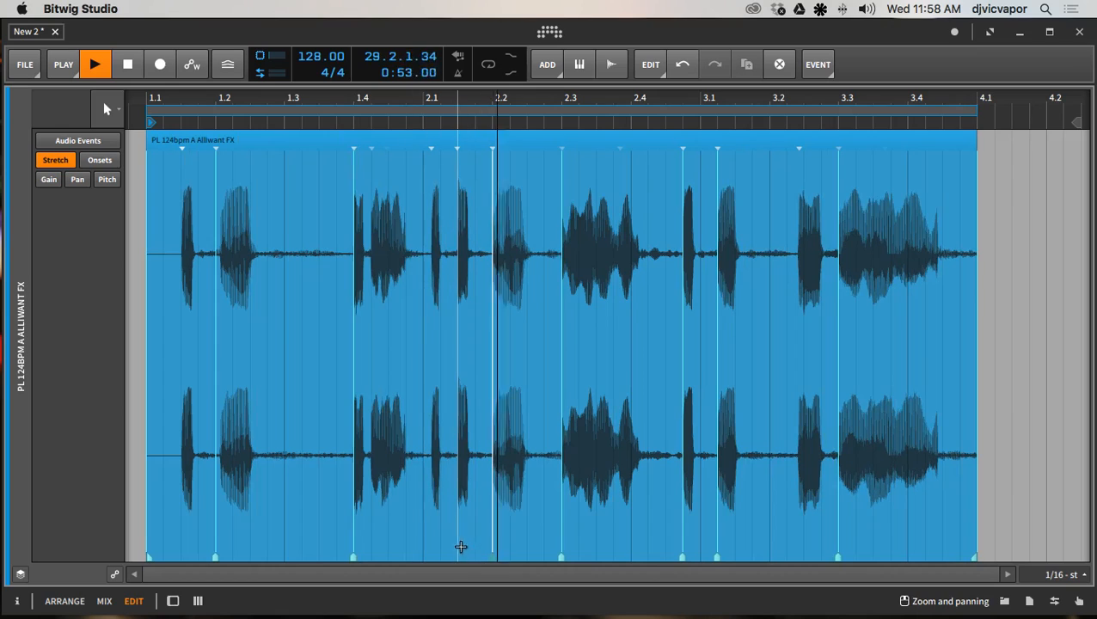
- Split the vocal event at 2.1.3 and again at 2.1 to isolate a short slice between them
{"action": "left_click", "coordinate": [457, 550]}
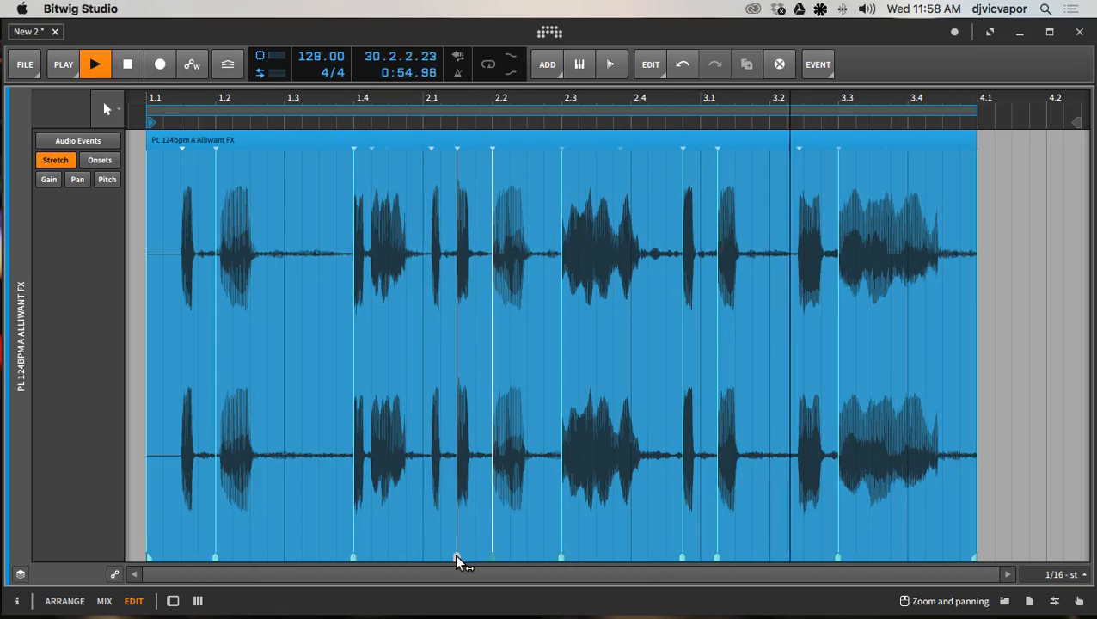
{"action": "double_click", "coordinate": [456, 557]}
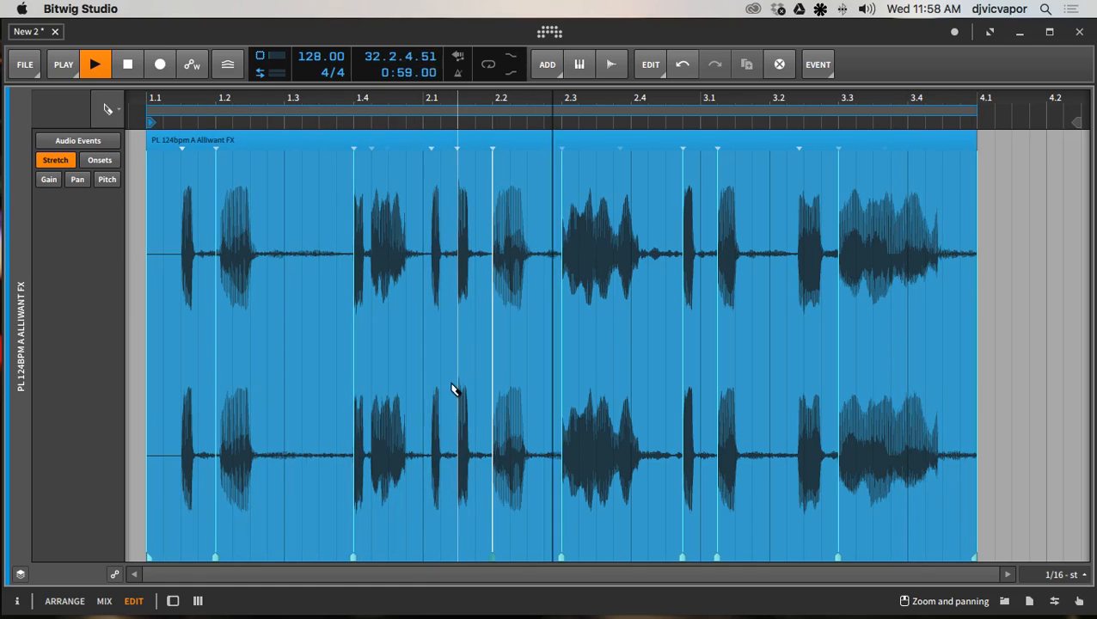
{"action": "left_click", "coordinate": [458, 390], "text": "alt"}
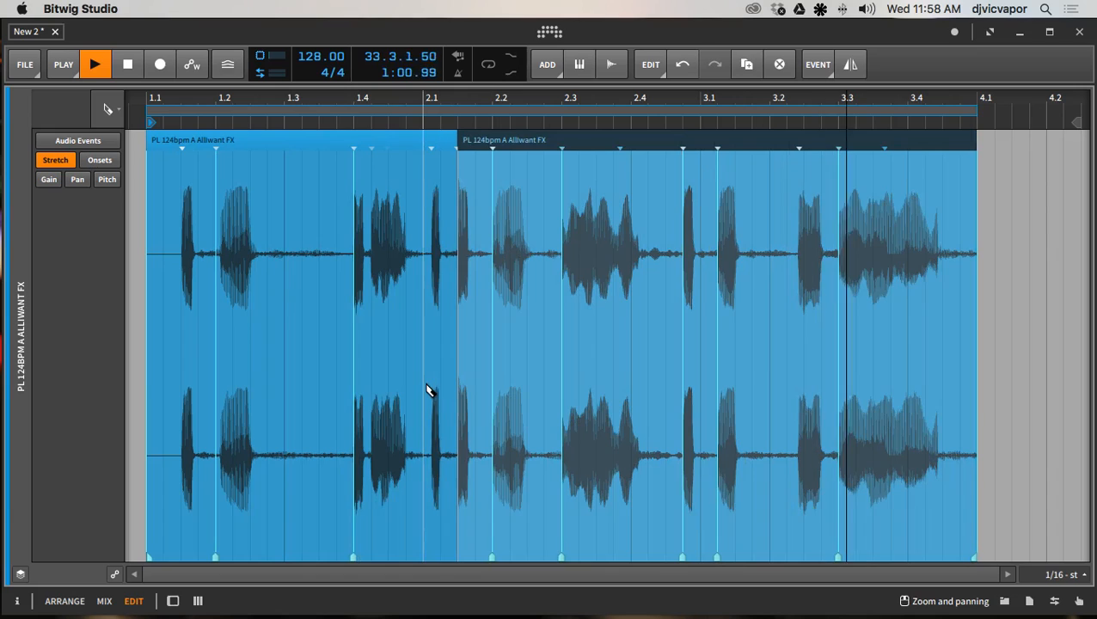
{"action": "left_click", "coordinate": [428, 390], "text": "alt"}
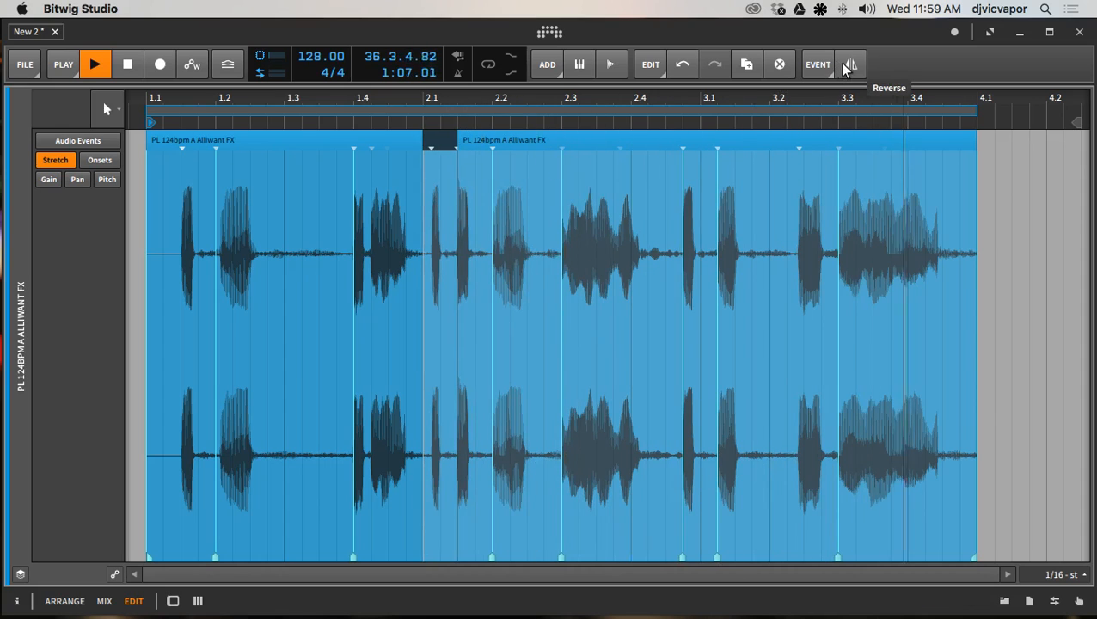
- Try Reverse and Reverse Pattern on the short slice at beat 2.1, and leave the slice reversed at 2.1
{"action": "left_click", "coordinate": [849, 66]}
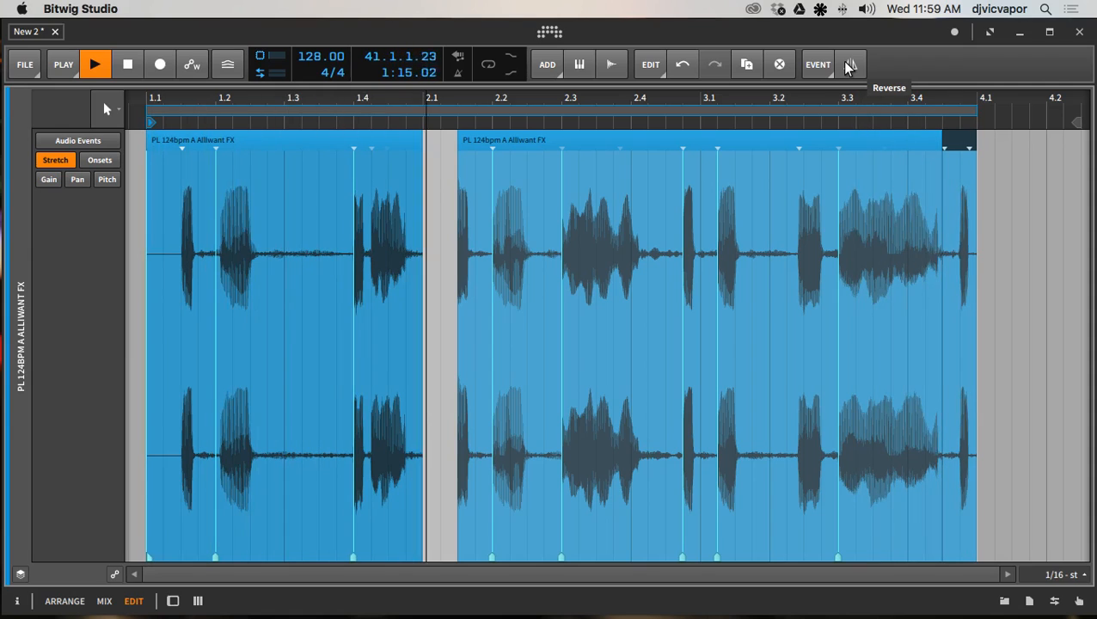
{"action": "left_click", "coordinate": [849, 68]}
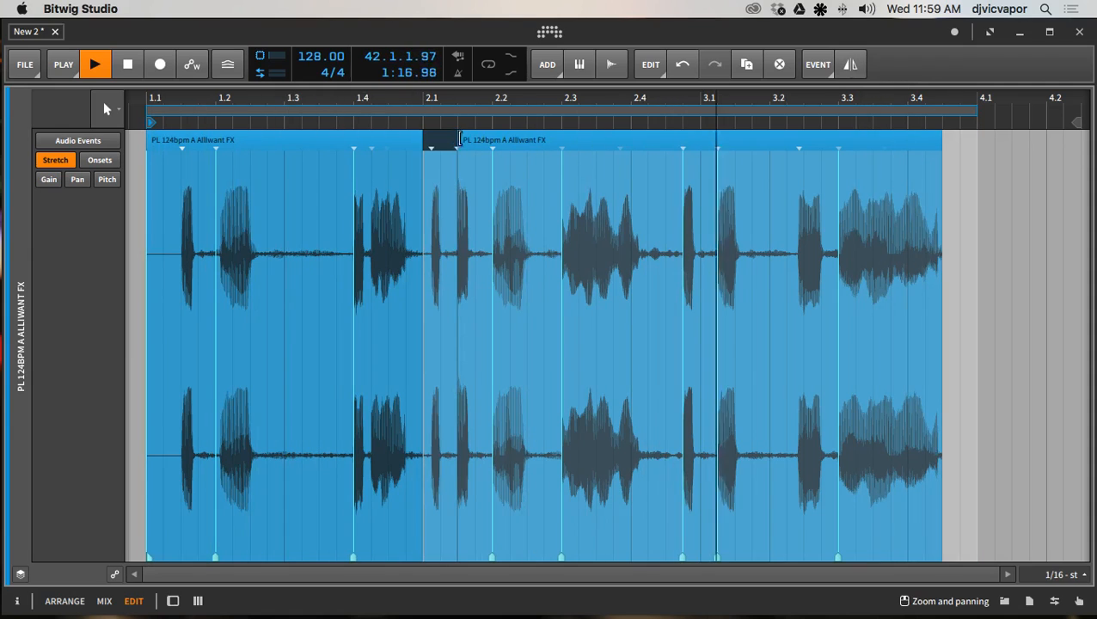
{"action": "left_click", "coordinate": [830, 70]}
{"action": "left_click", "coordinate": [843, 118]}
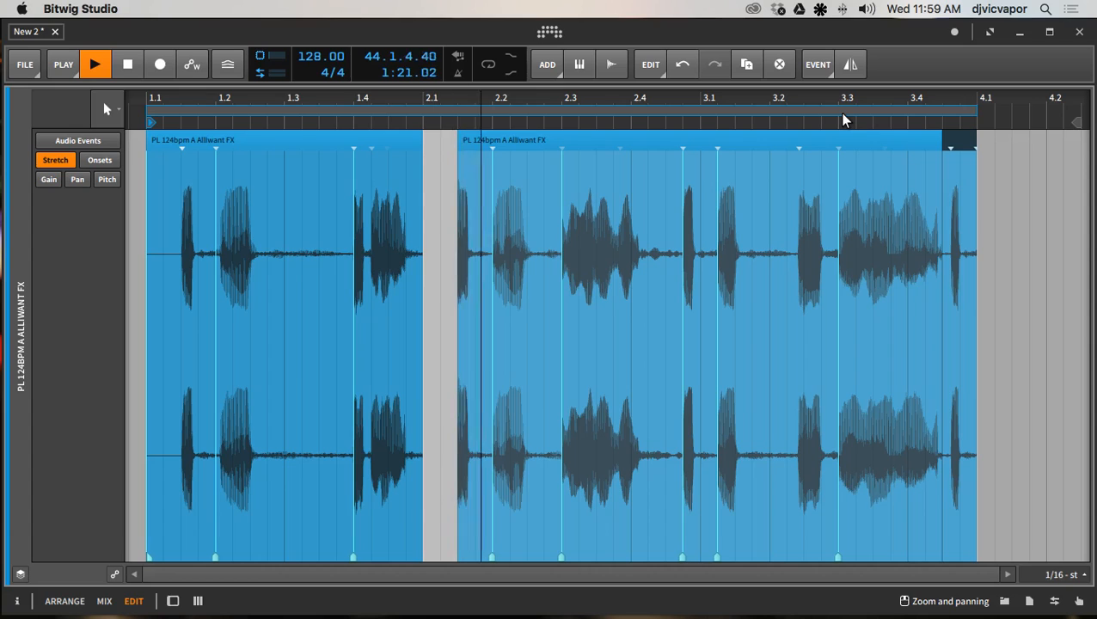
{"action": "left_click", "coordinate": [826, 71]}
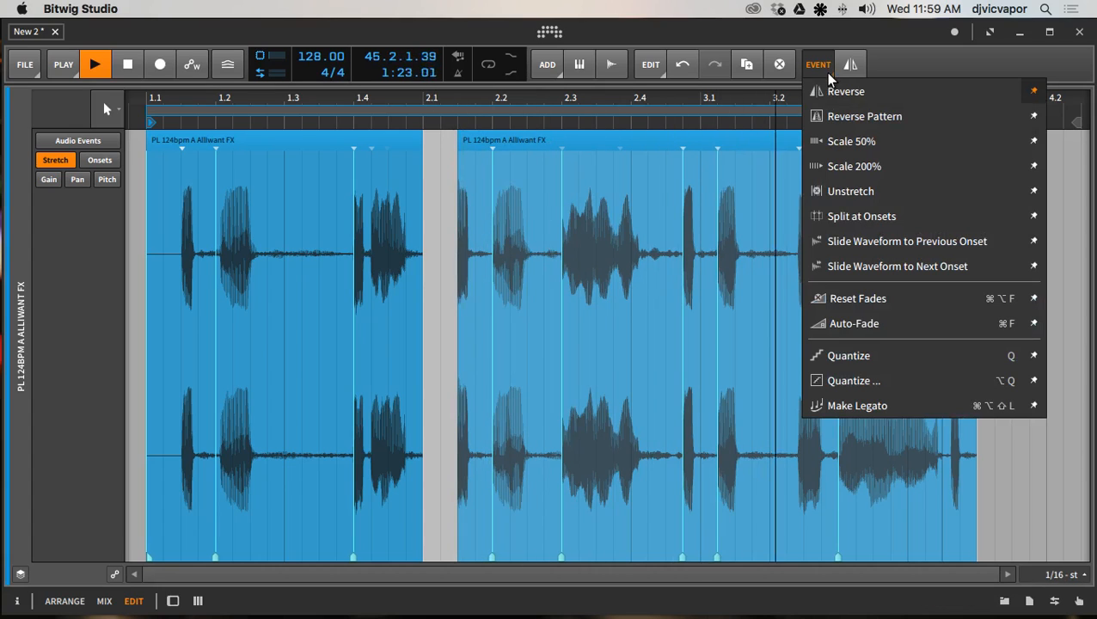
{"action": "left_click", "coordinate": [848, 69]}
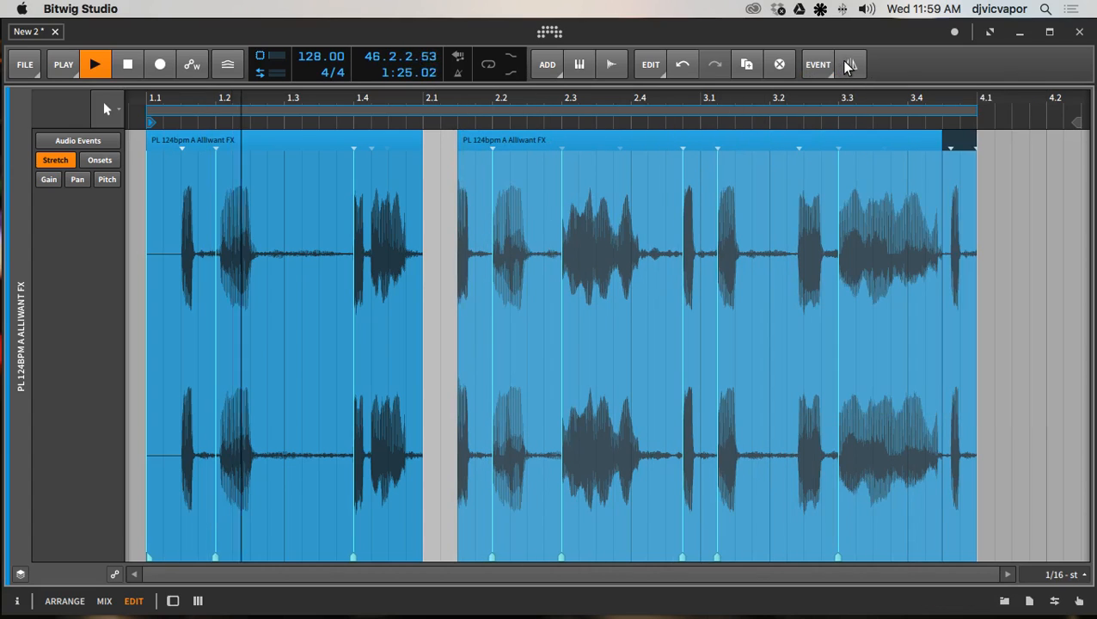
{"action": "left_click", "coordinate": [850, 66]}
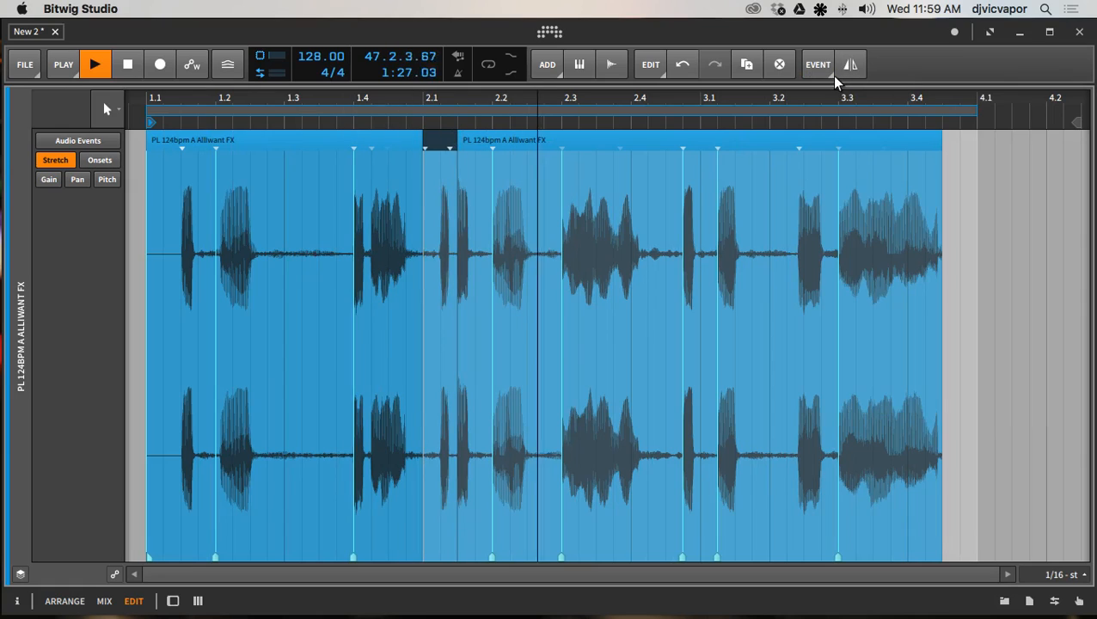
- Scale the reversed slice at beat 2.1 to 50% and restart playback
{"action": "left_click", "coordinate": [821, 67]}
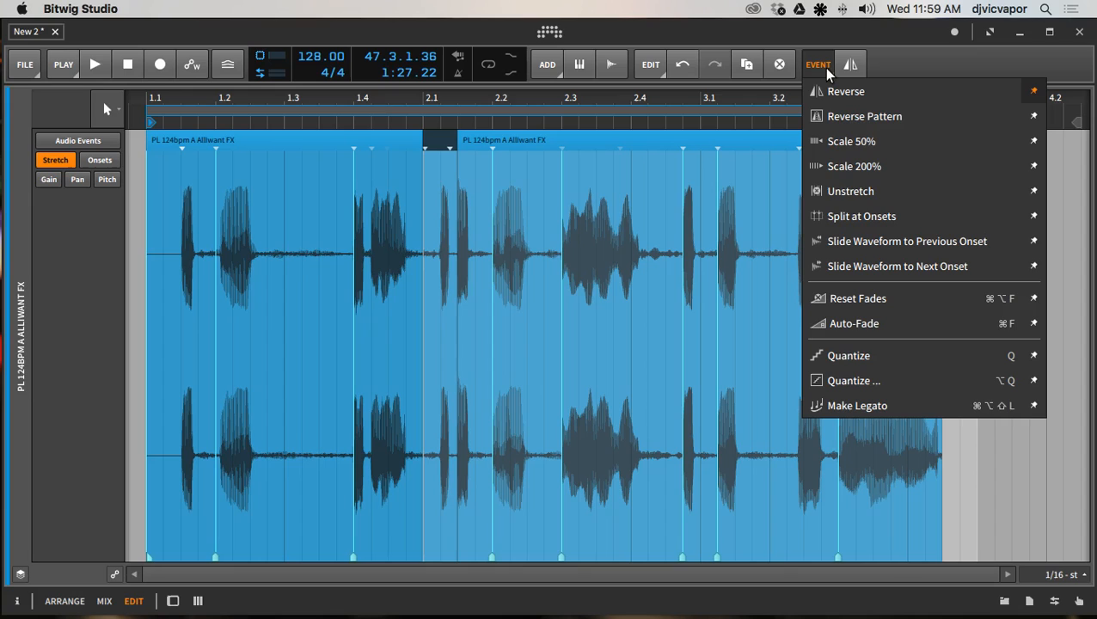
{"action": "left_click", "coordinate": [841, 143]}
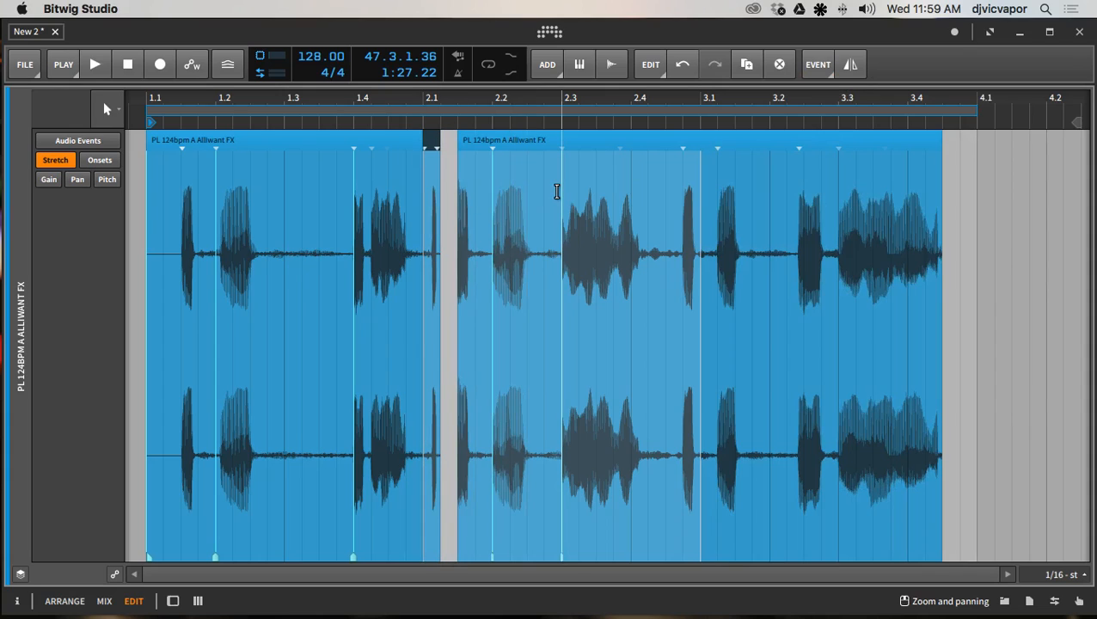
{"action": "key", "text": "space"}
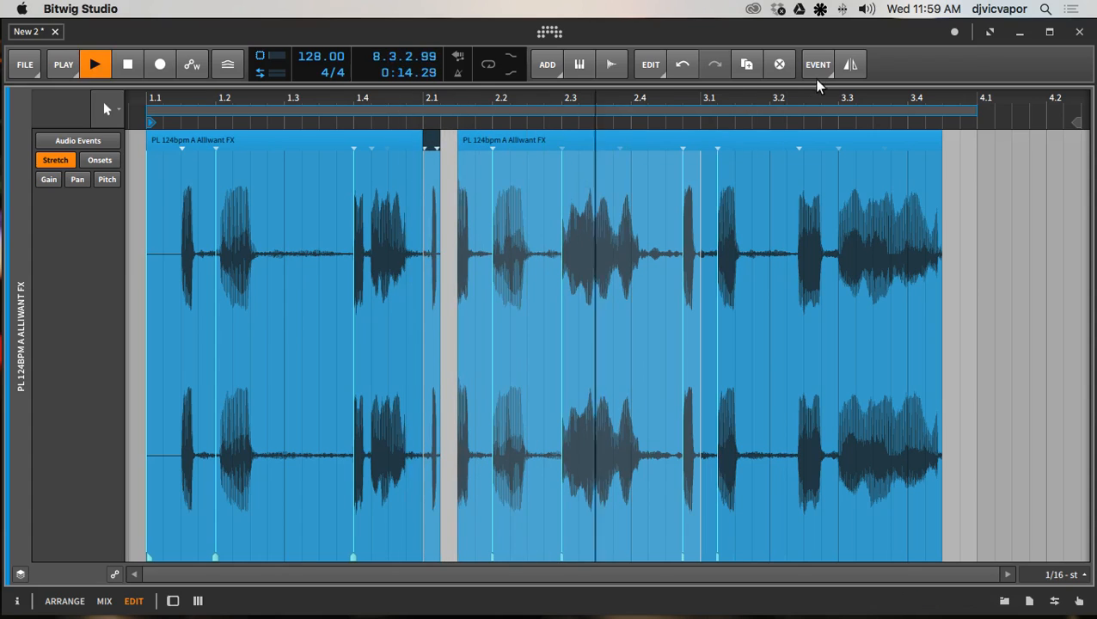
- Split the long vocal event starting at 2.1.3 at position 3.1.3
{"action": "left_click", "coordinate": [774, 135]}
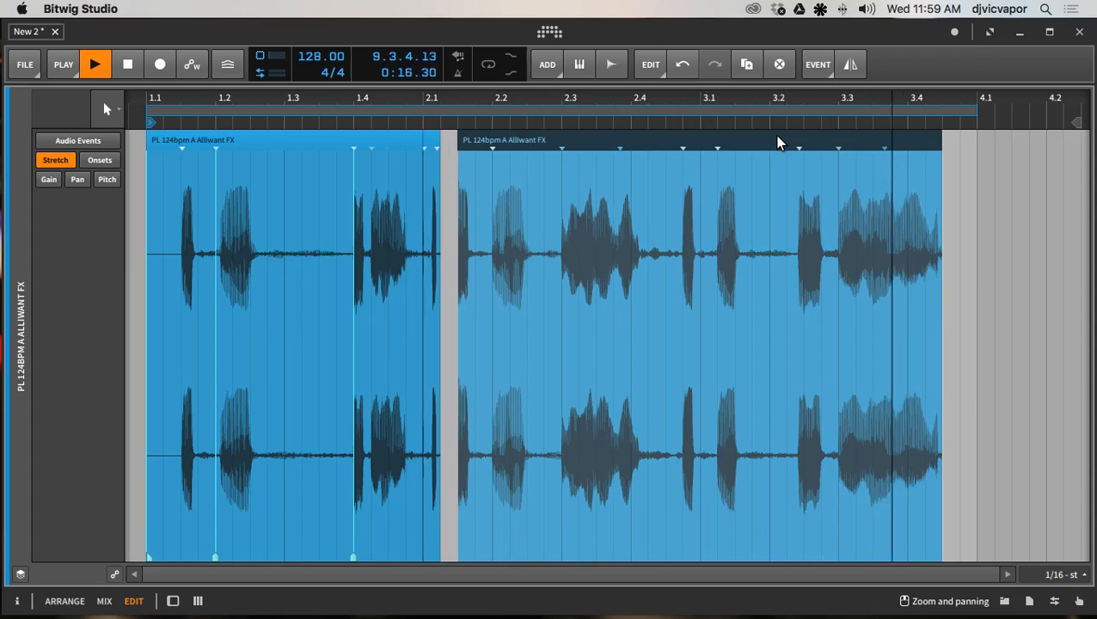
{"action": "left_click", "coordinate": [738, 223], "text": "alt"}
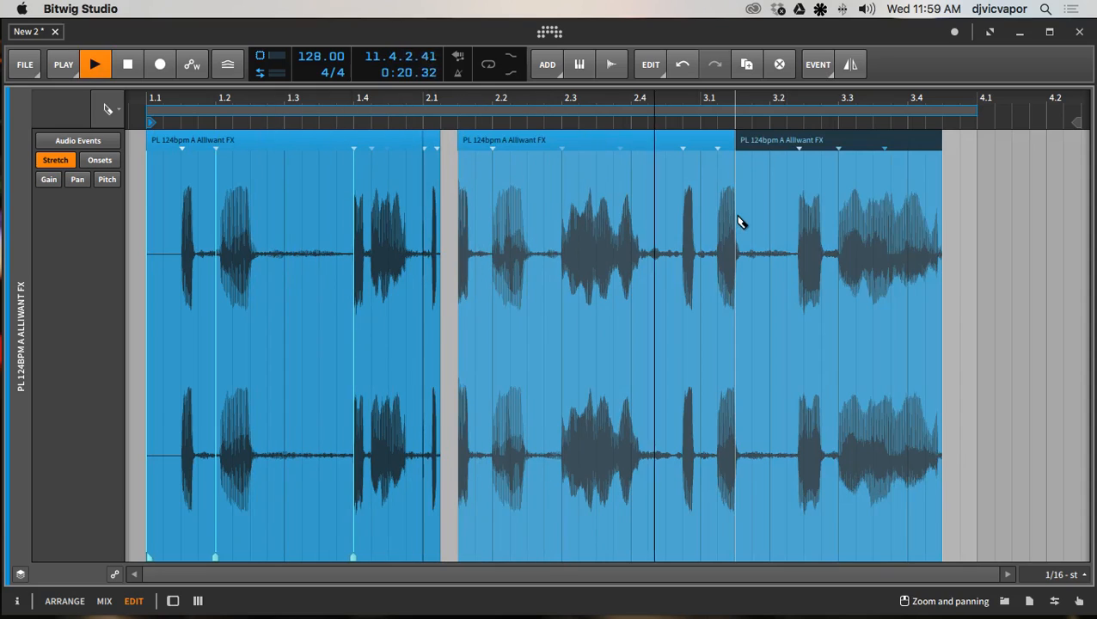
- Try scaling the end slice from 3.1.3 to 200%, and undo the scaling
{"action": "left_click", "coordinate": [822, 64]}
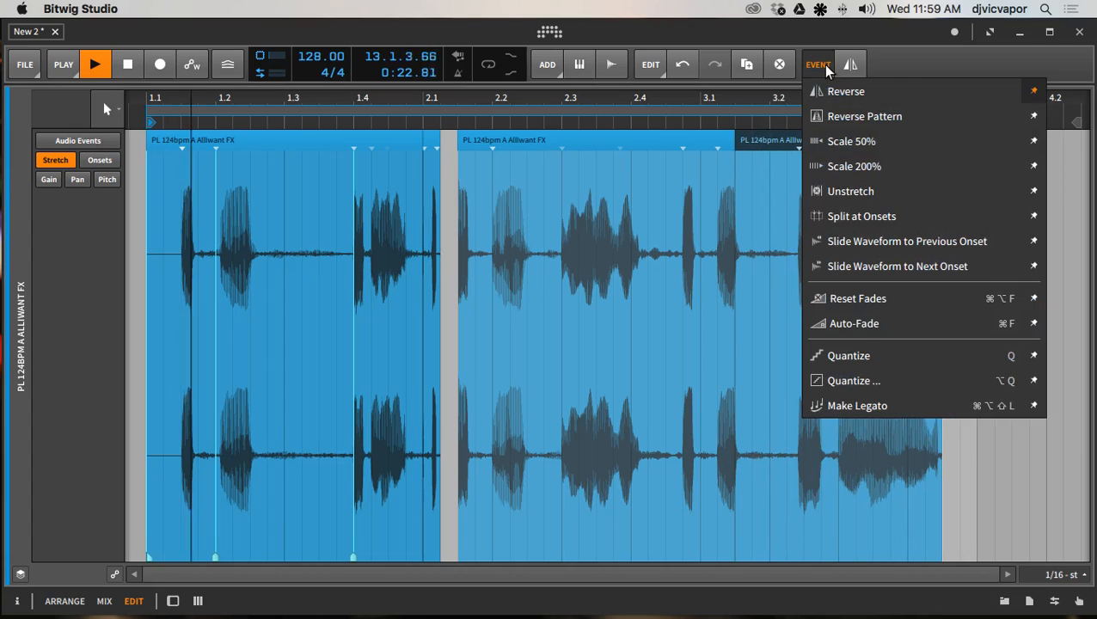
{"action": "left_click", "coordinate": [855, 165]}
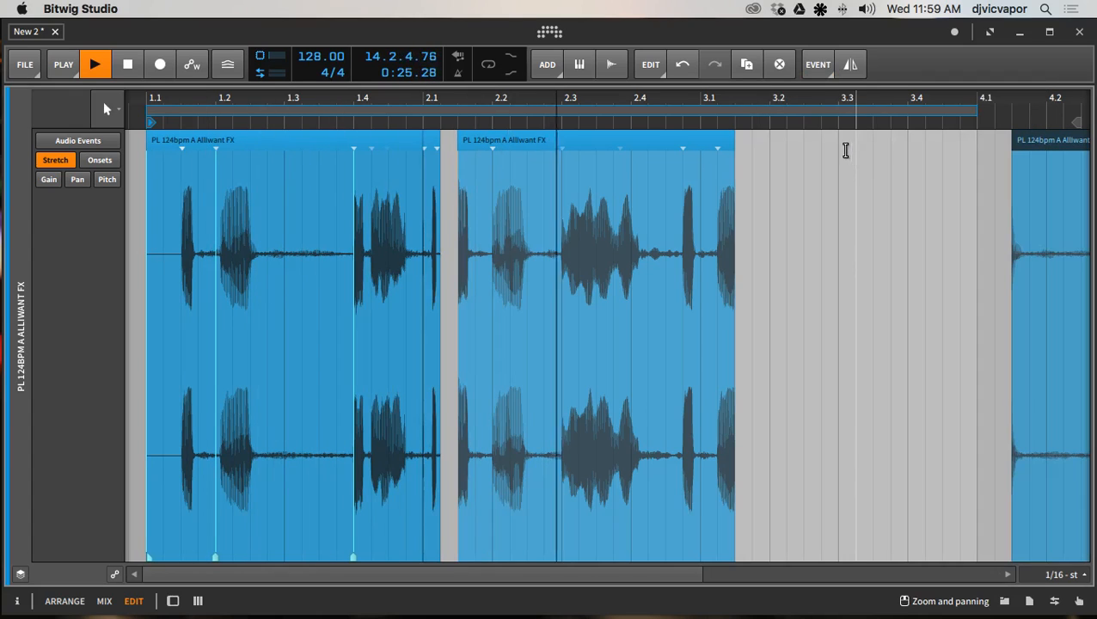
{"action": "key", "text": "ctrl+z"}
- Scale the end slice from 3.1.3 to 50% and place it at 2.3.3
{"action": "left_click", "coordinate": [817, 80]}
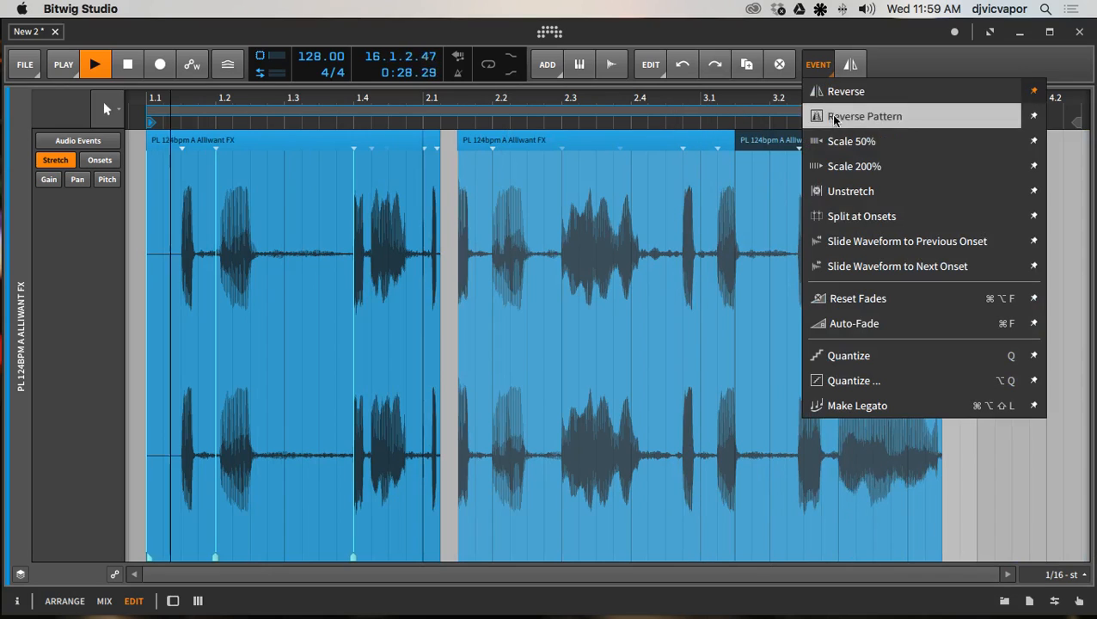
{"action": "left_click", "coordinate": [840, 142]}
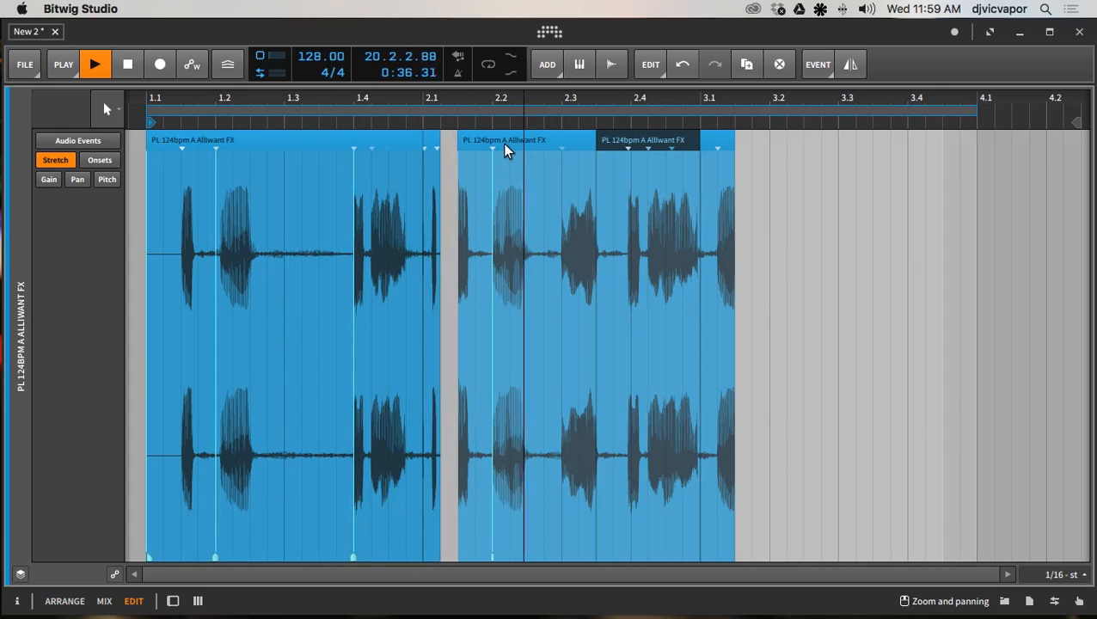
- Copy the vocal slice starting at 2.1.3 to beat 3.2, and the short reversed slice at 2.1 to 3.4.3
{"action": "left_click_drag", "start_coordinate": [505, 148], "coordinate": [817, 149]}
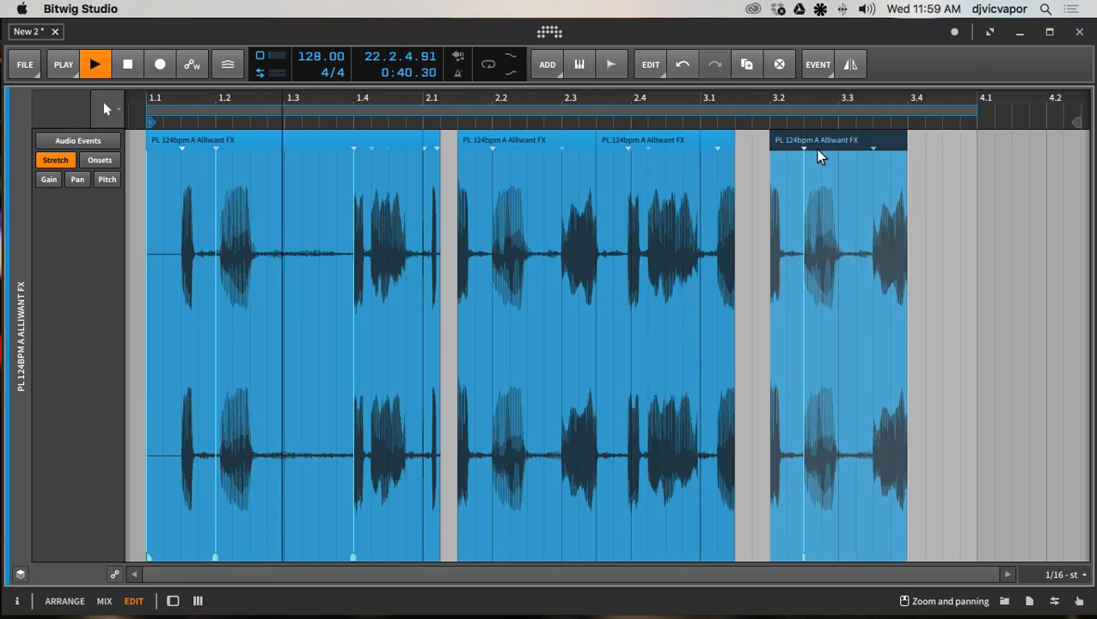
{"action": "left_click", "coordinate": [432, 138]}
{"action": "left_click_drag", "start_coordinate": [433, 142], "coordinate": [951, 155]}
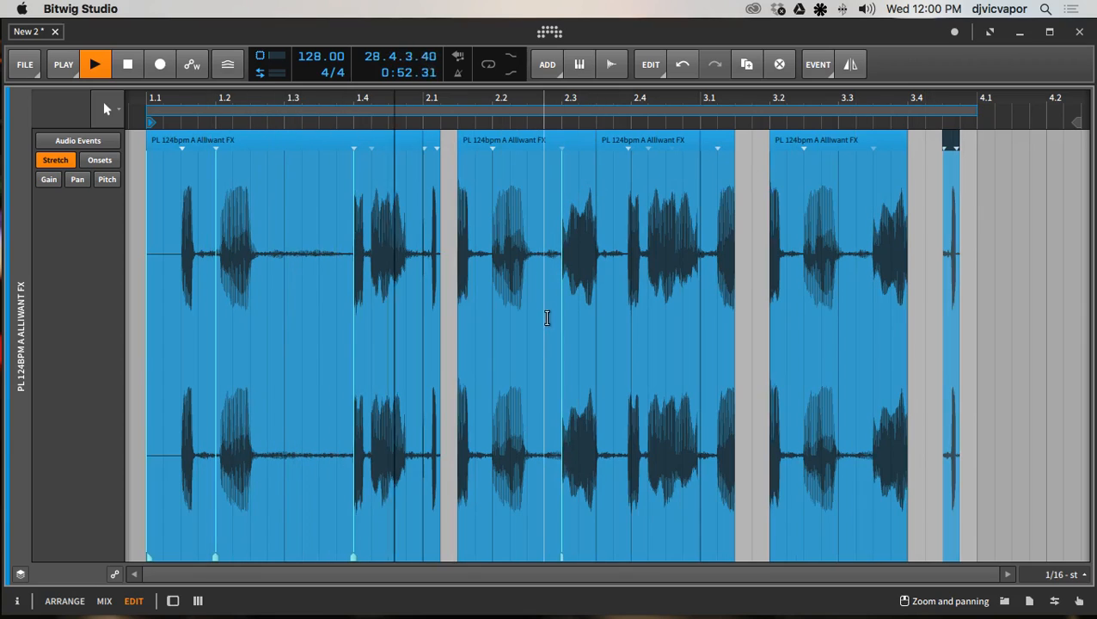
- Split the vocal slice at 2.3 and shorten the part before it so it runs from just before 2.2 to 2.3
{"action": "left_click", "coordinate": [565, 237]}
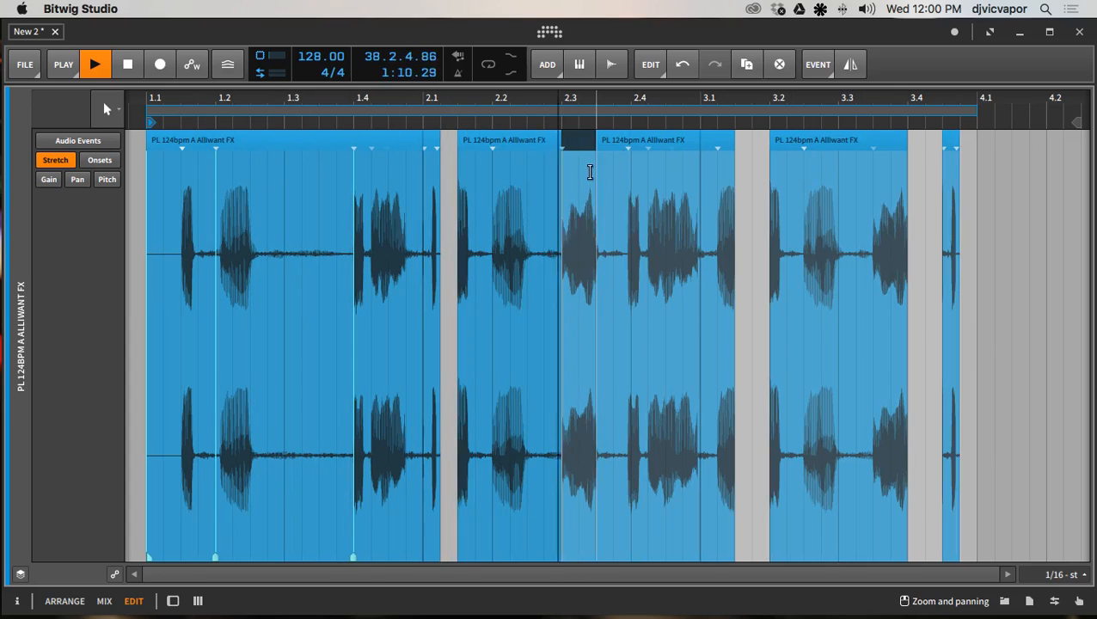
{"action": "left_click", "coordinate": [378, 135]}
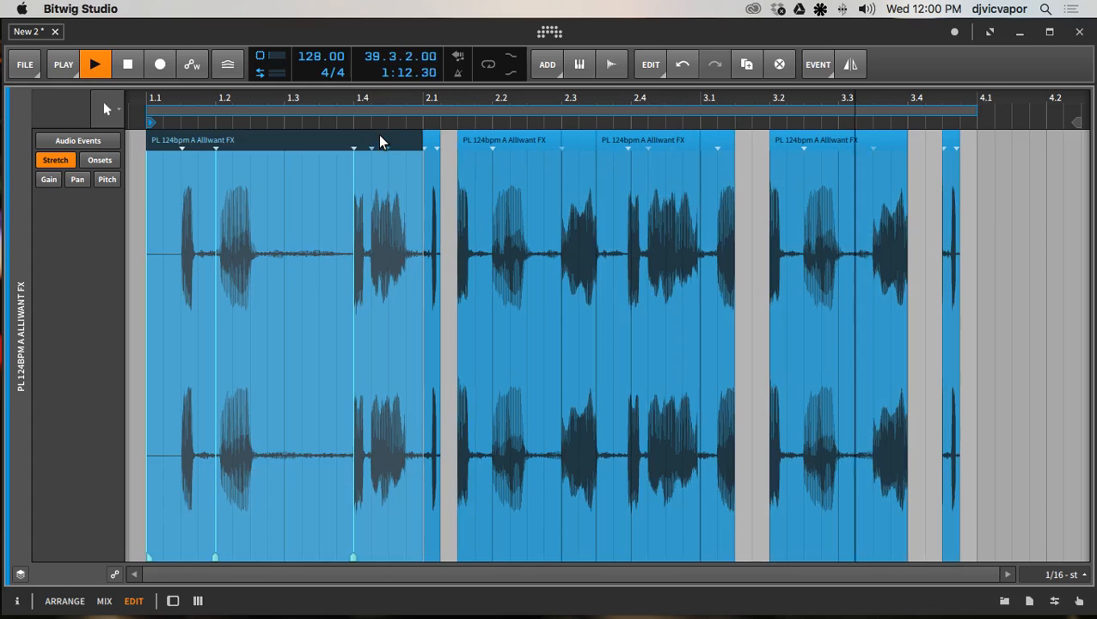
{"action": "left_click", "coordinate": [496, 138]}
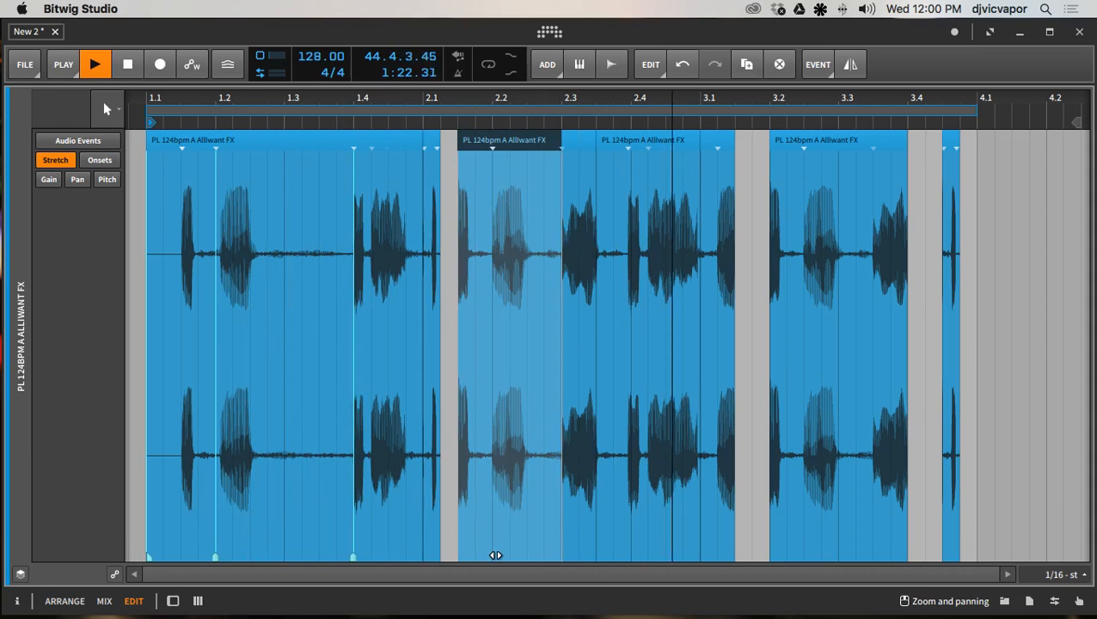
{"action": "mouse_move", "coordinate": [496, 557]}
{"action": "left_mouse_down"}
{"action": "mouse_move", "coordinate": [484, 558]}
{"action": "mouse_move", "coordinate": [637, 534]}
{"action": "mouse_move", "coordinate": [647, 556]}
{"action": "left_mouse_up"}
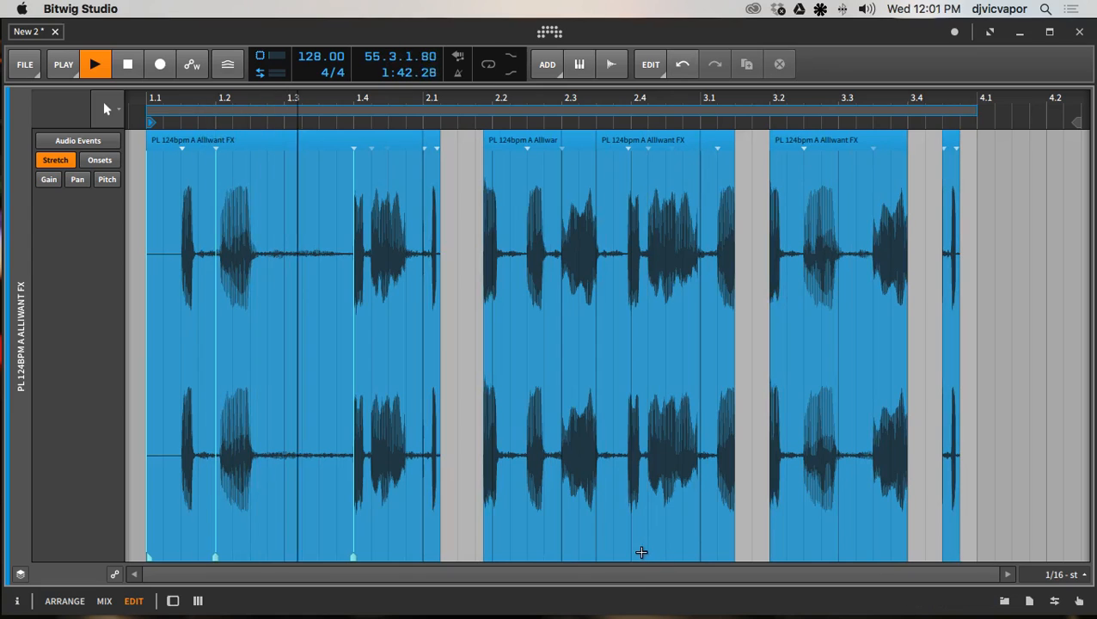
{"action": "double_click", "coordinate": [644, 554]}
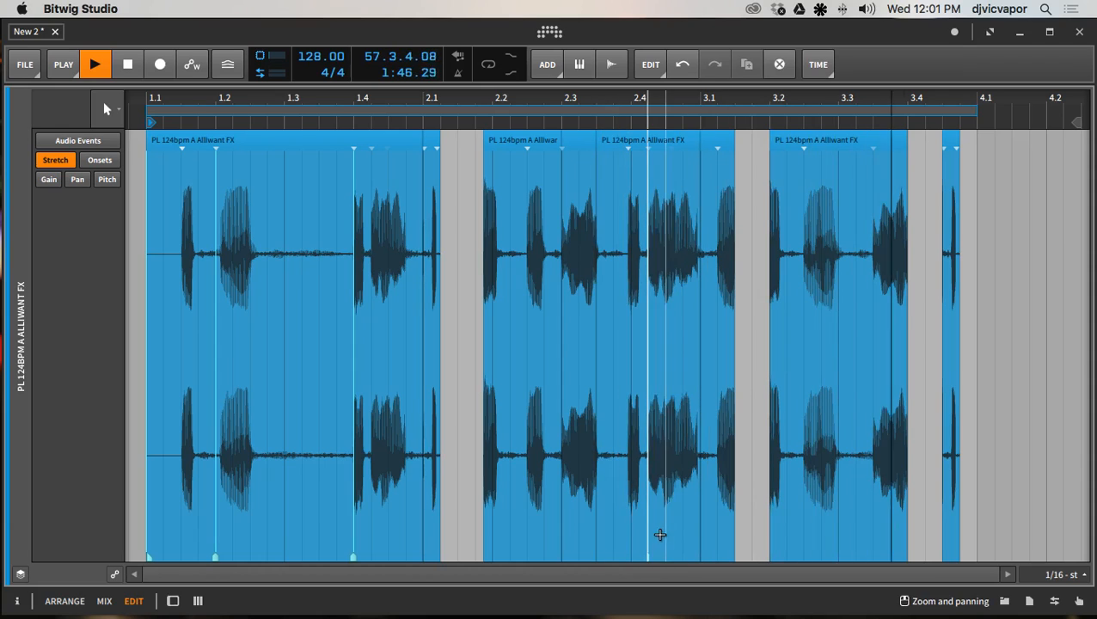
{"action": "left_click_drag", "start_coordinate": [659, 534], "coordinate": [667, 529]}
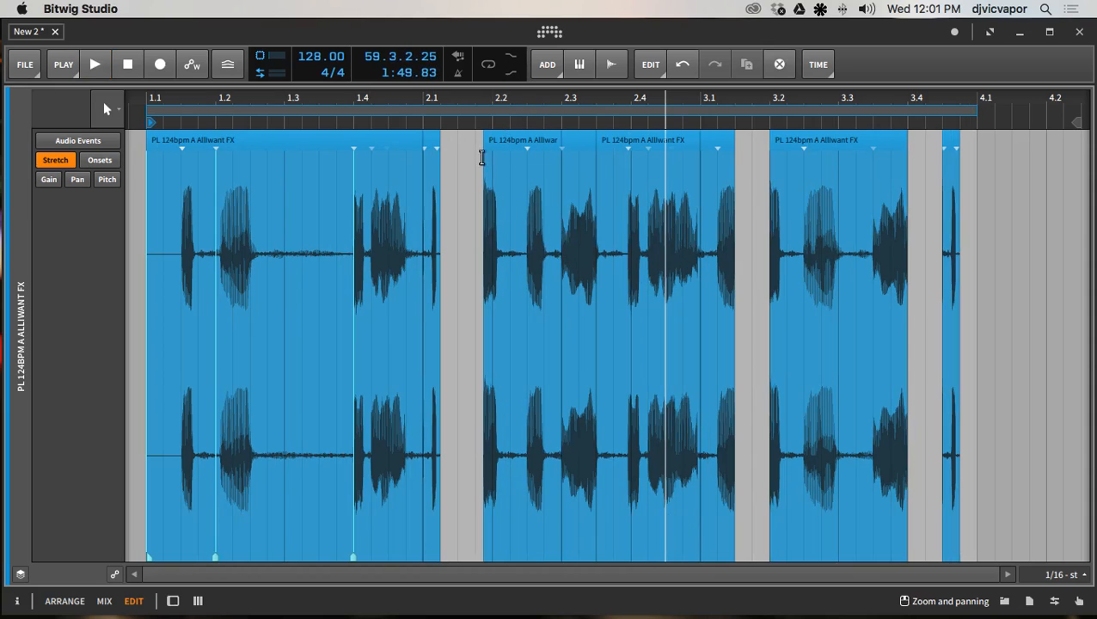
- Return to the arrange view and collapse the vocal clip's editor so the clip launcher shows all tracks
{"action": "left_click", "coordinate": [64, 601]}
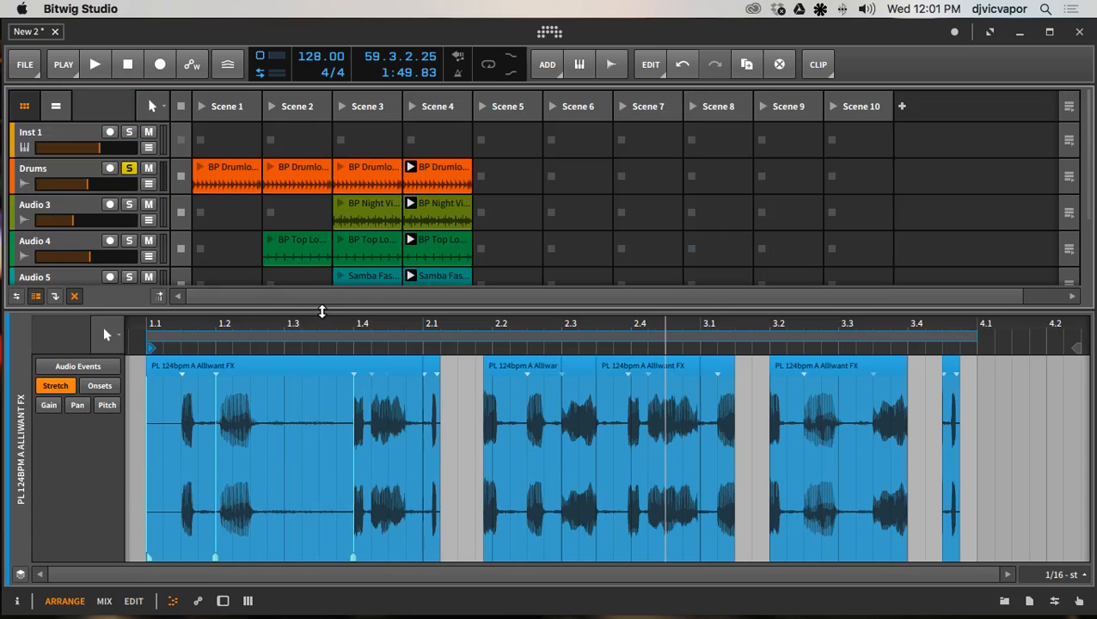
{"action": "left_click_drag", "start_coordinate": [322, 311], "coordinate": [335, 536]}
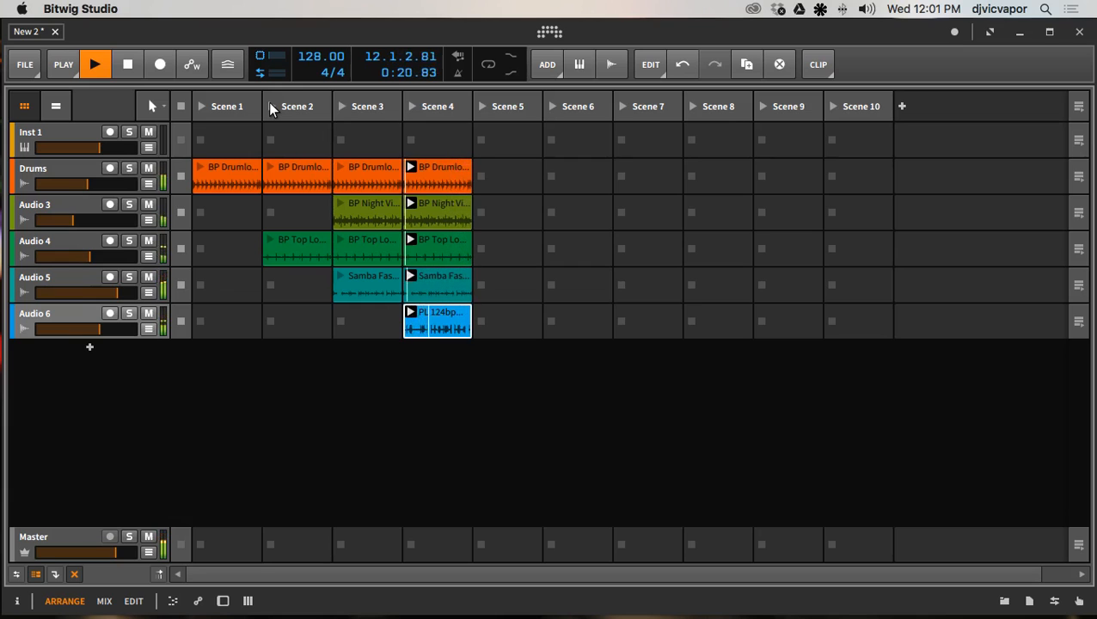
- Audition Scene 3 and Scene 4 in sequence, and lower the volume of the Audio 6 vocal track before stopping playback
{"action": "left_click", "coordinate": [340, 106]}
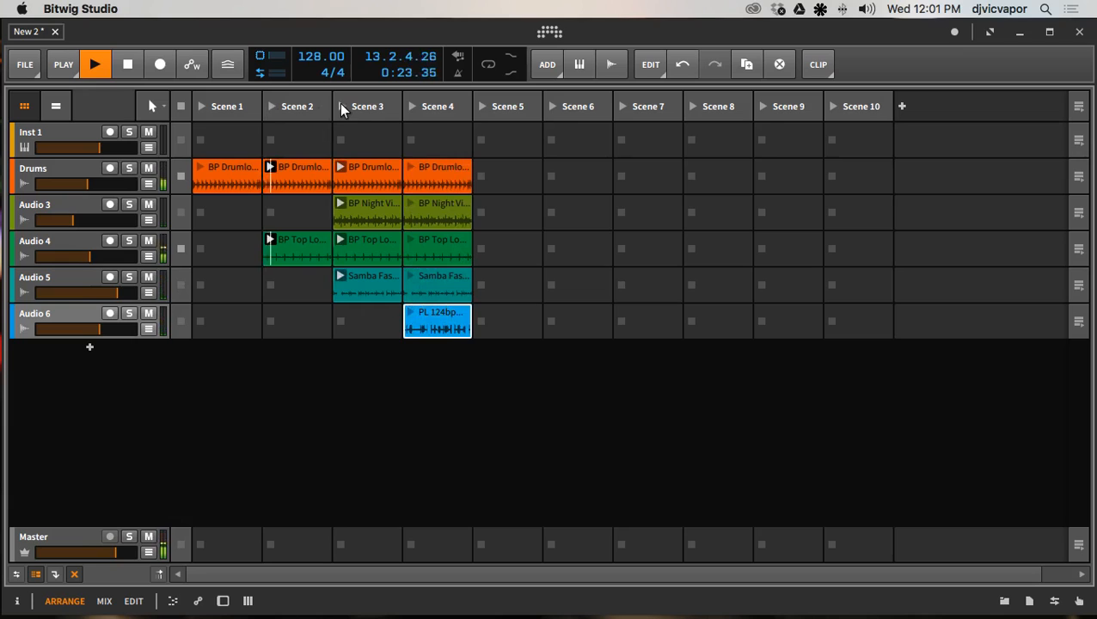
{"action": "left_click", "coordinate": [411, 107]}
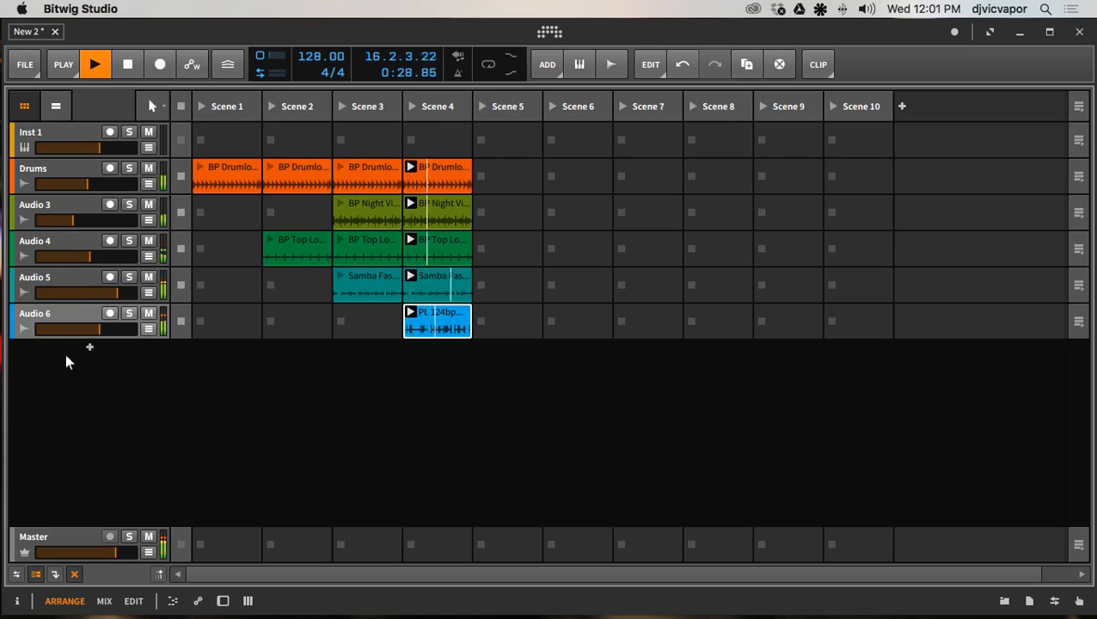
{"action": "left_click_drag", "start_coordinate": [101, 328], "coordinate": [81, 329]}
{"action": "key", "text": "space"}
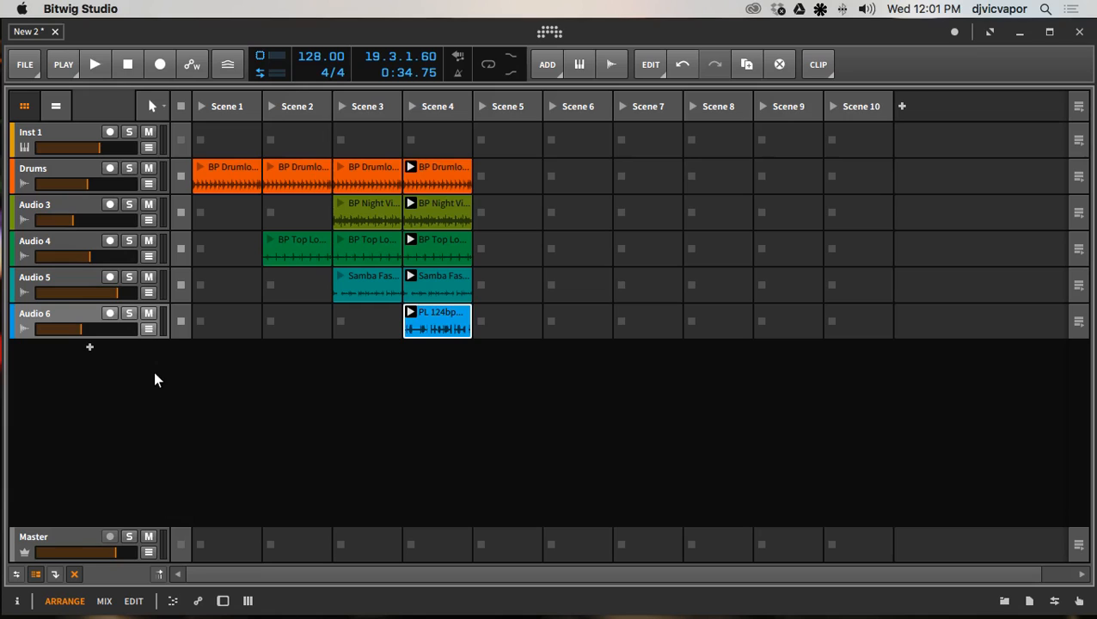
{"action": "key", "text": "ctrl+Up"}
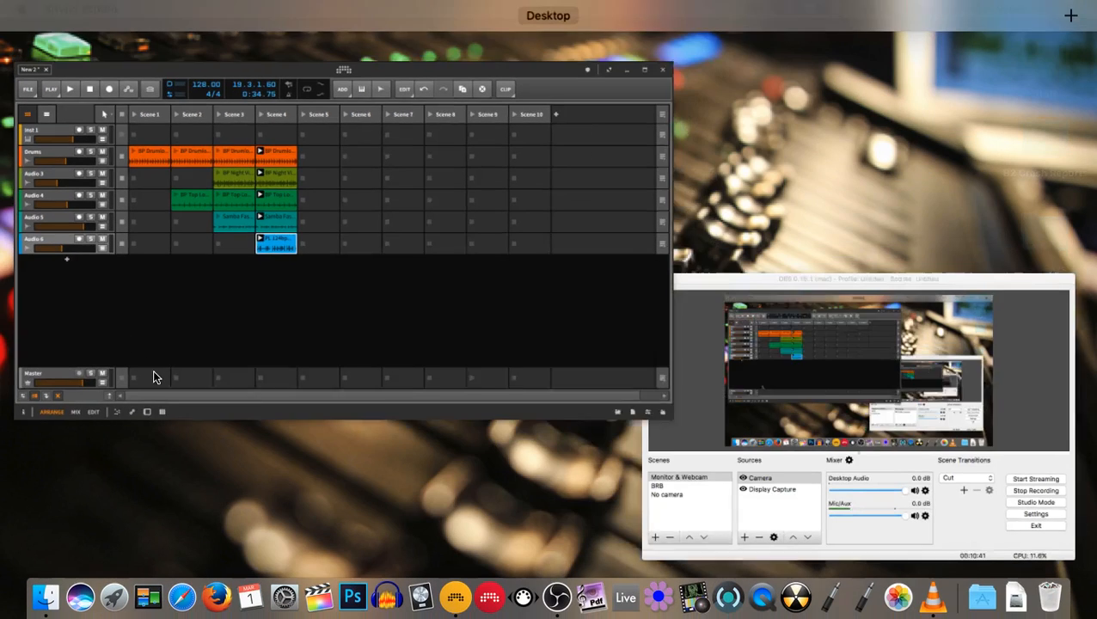